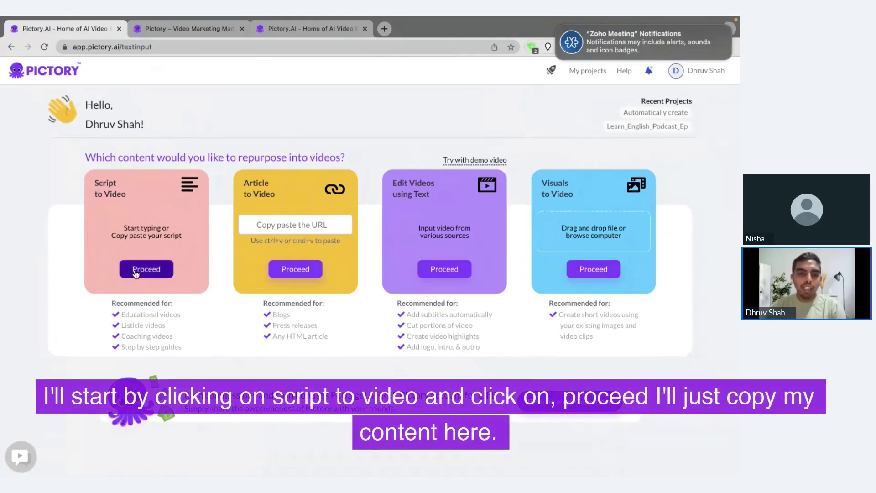
Paste the copied pictory.ai marketing text into the Pictory script editor.
{"action": "left_click", "coordinate": [185, 29]}
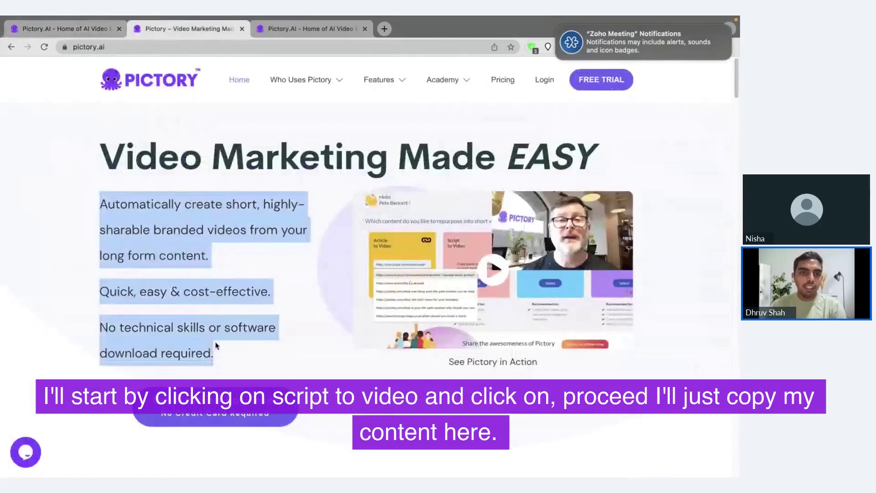
{"action": "left_click", "coordinate": [62, 28]}
{"action": "type", "text": "Automatically create short, highly-sharable branded videos from your long form content. Quick, easy & cost-effective. No technical skills or software download required."}
{"action": "type", "text": "Automatically create short, highly-sharable branded videos from your long form content. Quick, easy & cost-effective. No technical skills or software download required."}
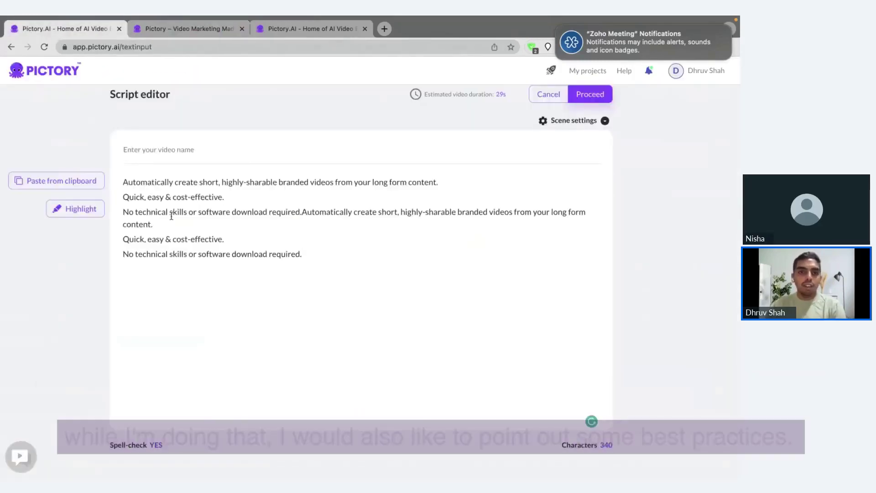
Review the pasted lines, such as 'Quick, easy & cost-effective.', and proceed to the Choose template page.
{"action": "left_click_drag", "start_coordinate": [319, 255], "coordinate": [234, 228]}
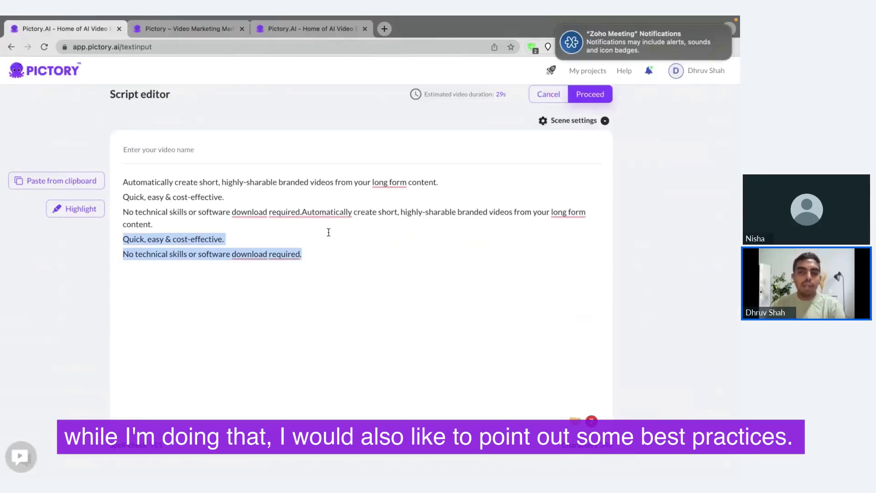
{"action": "key", "text": "Left"}
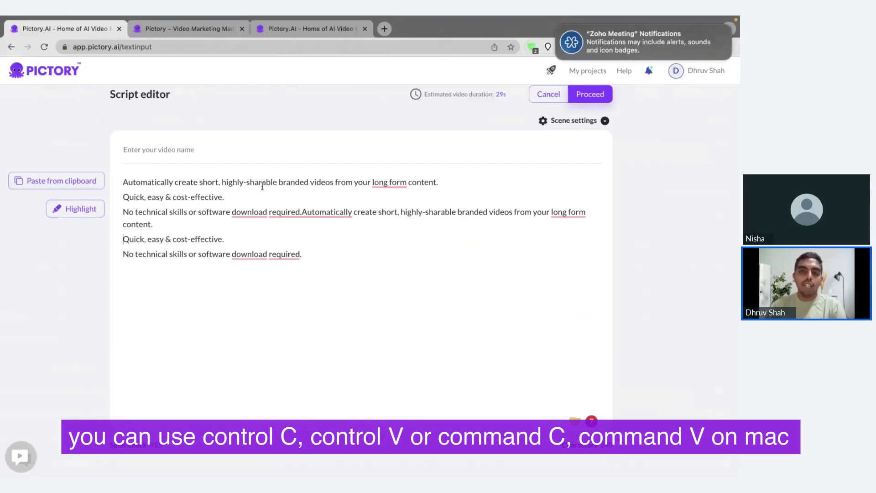
{"action": "left_click", "coordinate": [239, 199]}
{"action": "left_click_drag", "start_coordinate": [197, 191], "coordinate": [175, 188]}
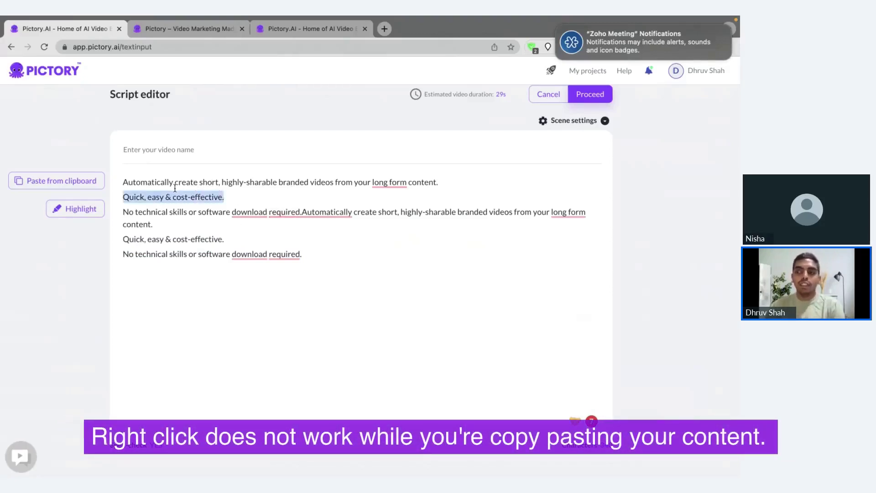
{"action": "left_click", "coordinate": [525, 136]}
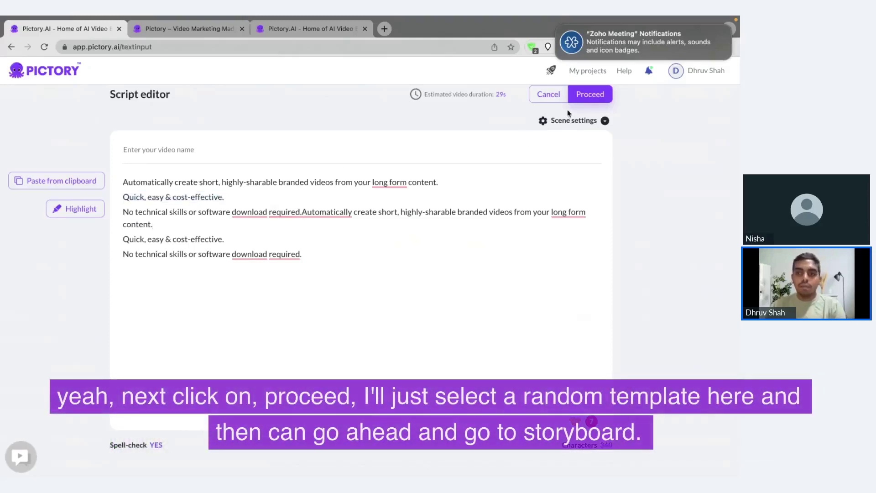
{"action": "left_click", "coordinate": [574, 103]}
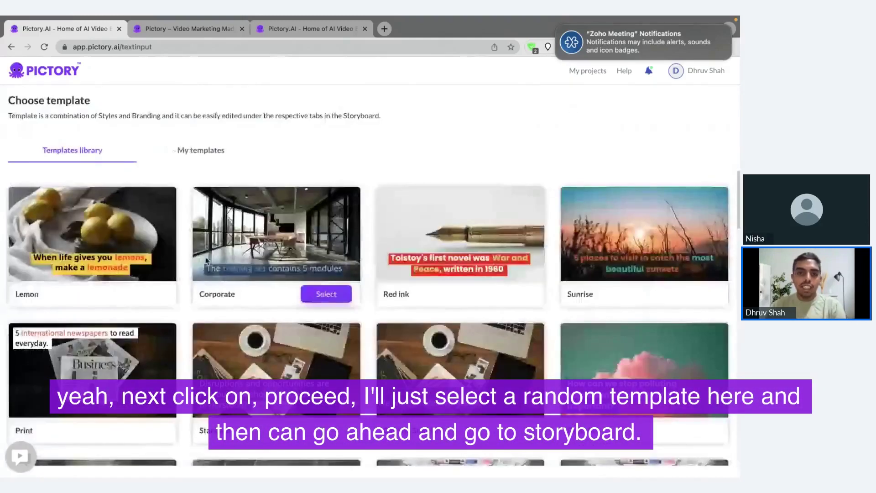
Pick the Lemon template and confirm the aspect ratio to build the six-scene storyboard.
{"action": "left_click", "coordinate": [163, 292]}
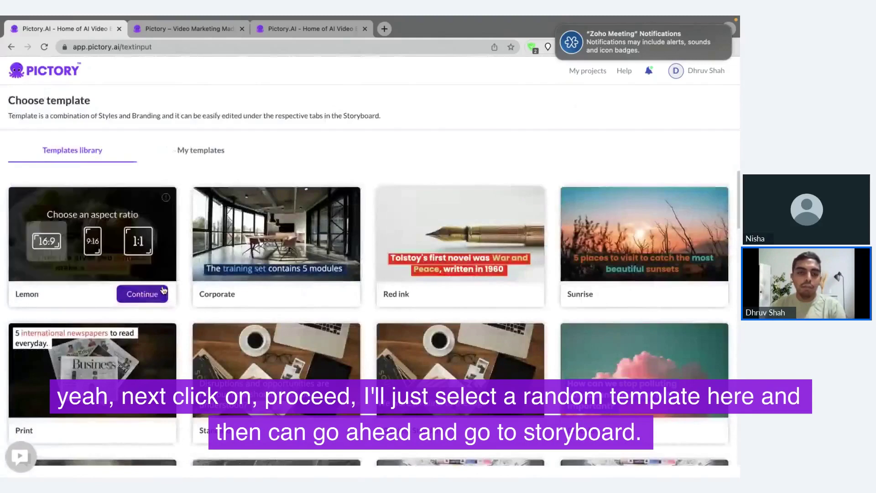
{"action": "left_click", "coordinate": [163, 292]}
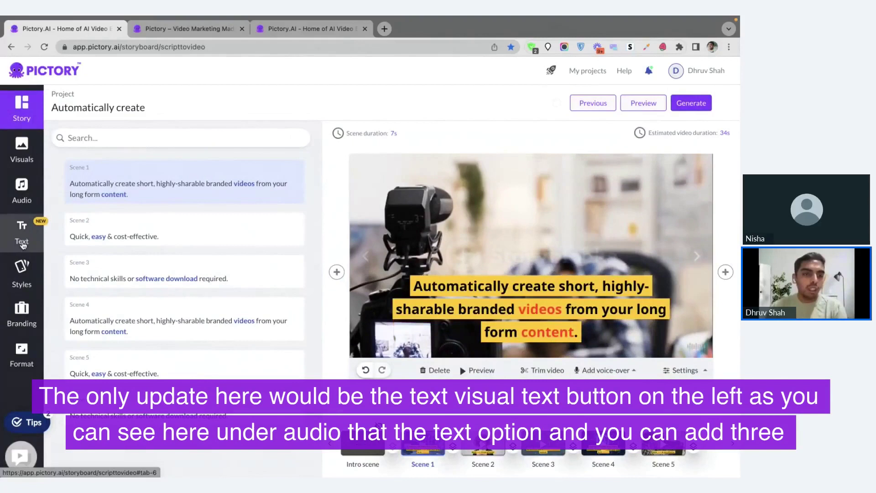
Add heading, subheading and body text boxes to scene 1, nudging the body text slightly lower.
{"action": "left_click", "coordinate": [22, 242]}
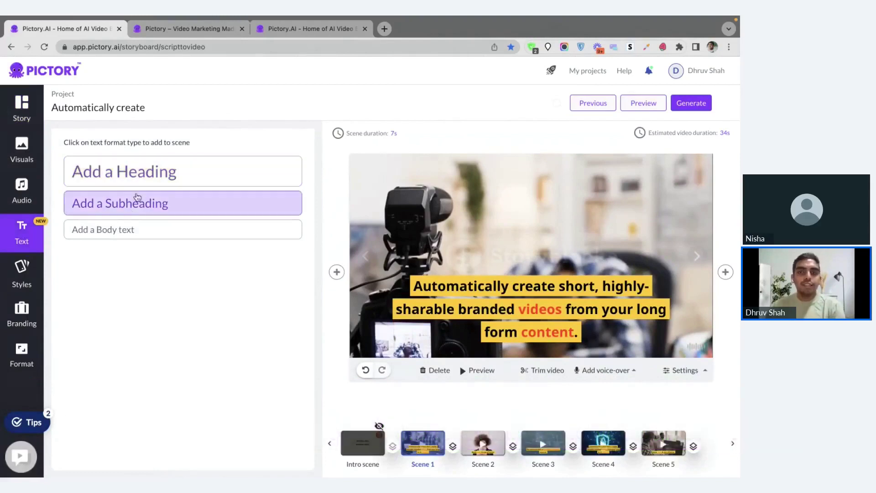
{"action": "left_click", "coordinate": [197, 176]}
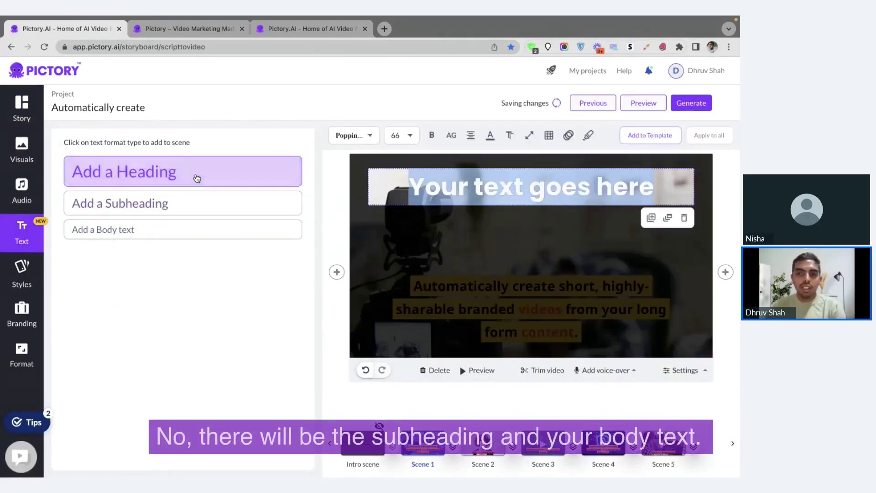
{"action": "left_click", "coordinate": [196, 214]}
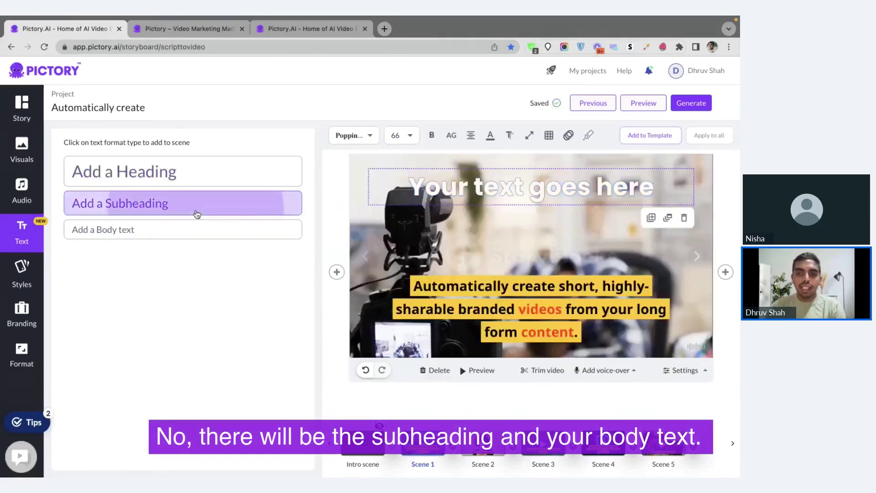
{"action": "left_click", "coordinate": [166, 229]}
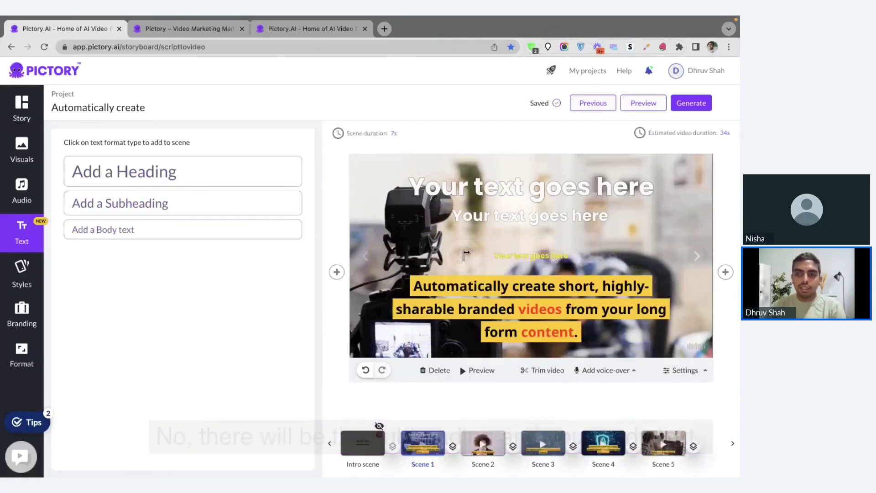
{"action": "left_click_drag", "start_coordinate": [504, 242], "coordinate": [503, 246]}
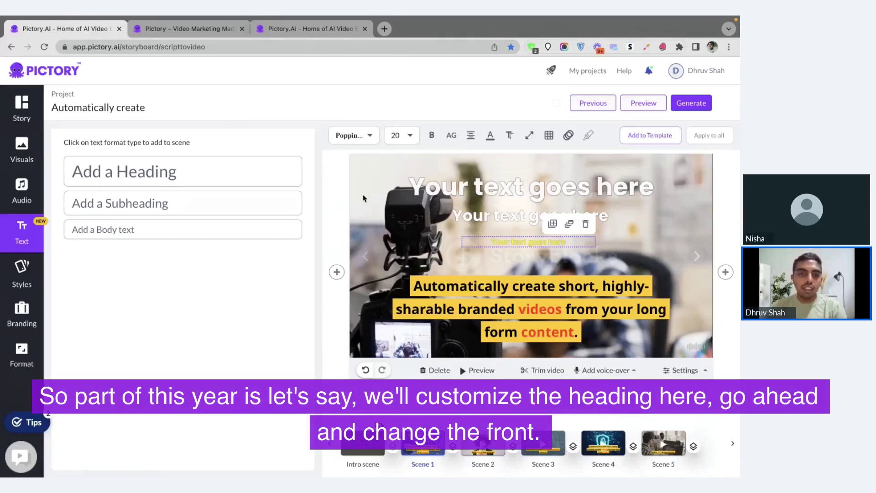
Make scene 1's heading read 'HEADING' in Opensans Bold, size 60, all uppercase.
{"action": "left_click", "coordinate": [472, 189]}
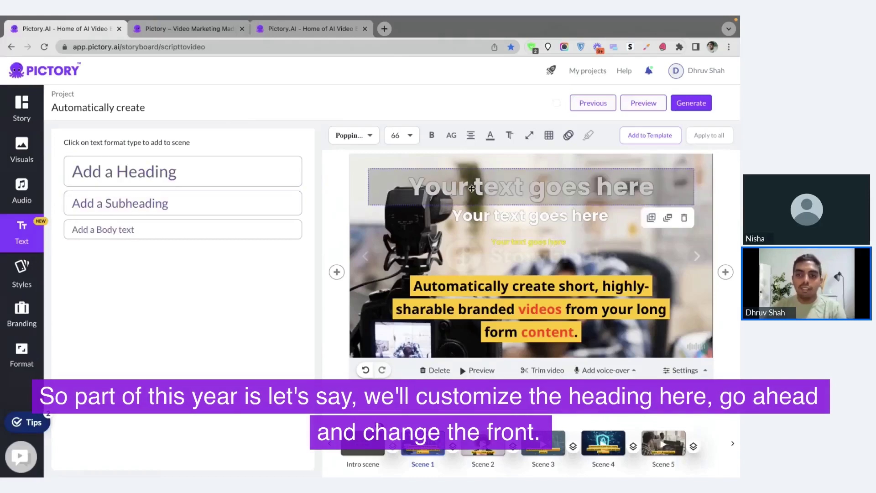
{"action": "double_click", "coordinate": [472, 188]}
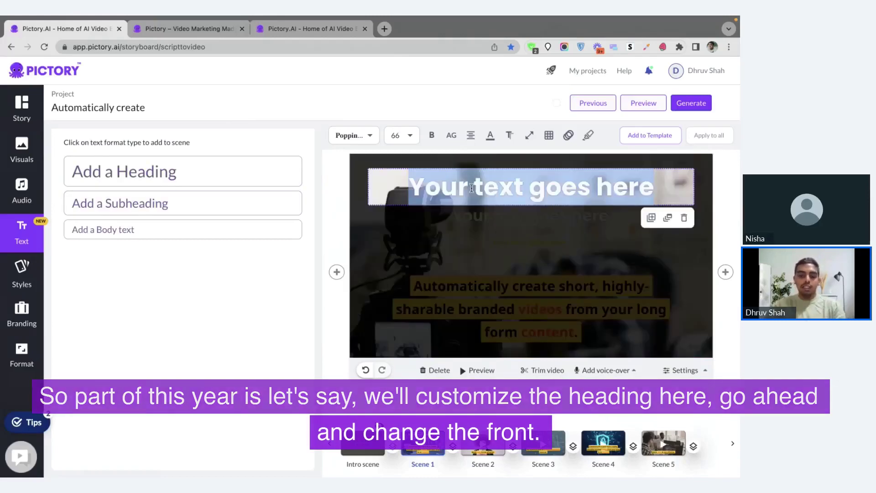
{"action": "left_click", "coordinate": [361, 136]}
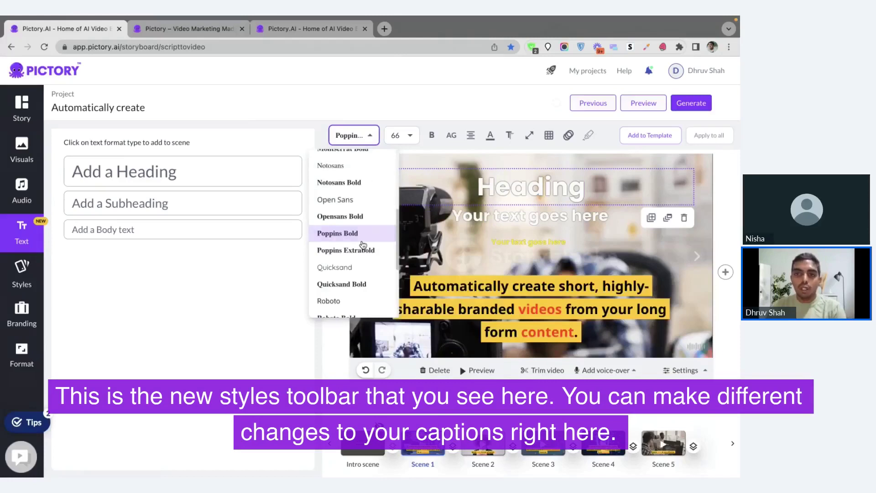
{"action": "left_click", "coordinate": [358, 217]}
{"action": "left_click", "coordinate": [410, 137]}
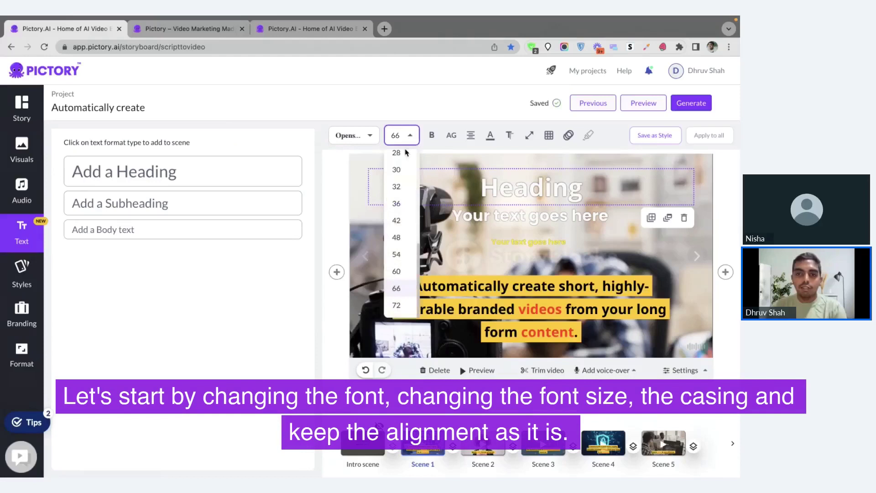
{"action": "left_click", "coordinate": [397, 271]}
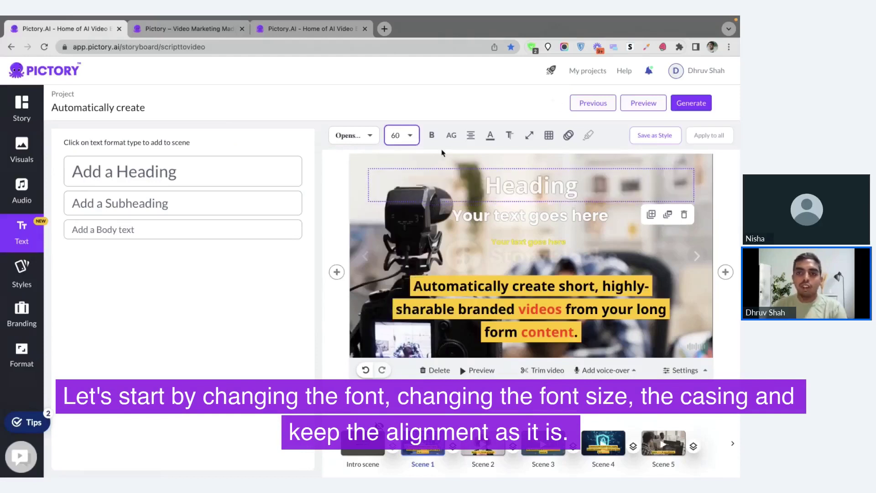
{"action": "left_click", "coordinate": [445, 141]}
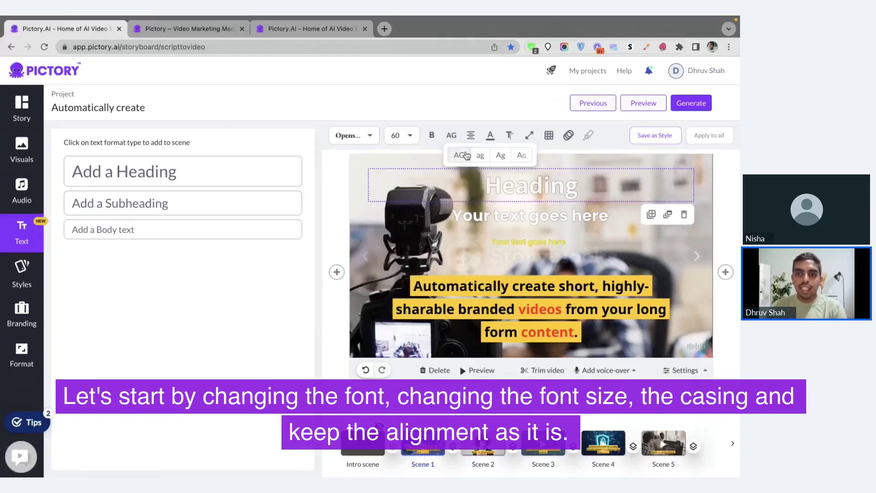
{"action": "left_click", "coordinate": [466, 155]}
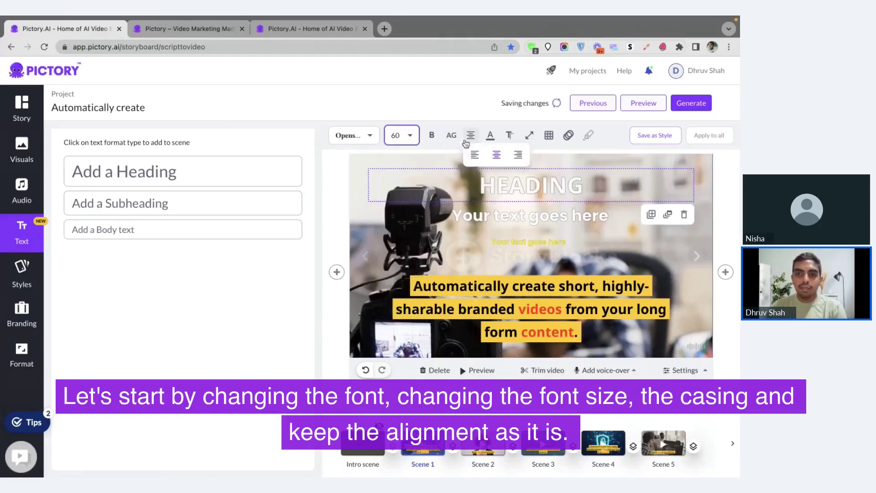
{"action": "left_click", "coordinate": [489, 143]}
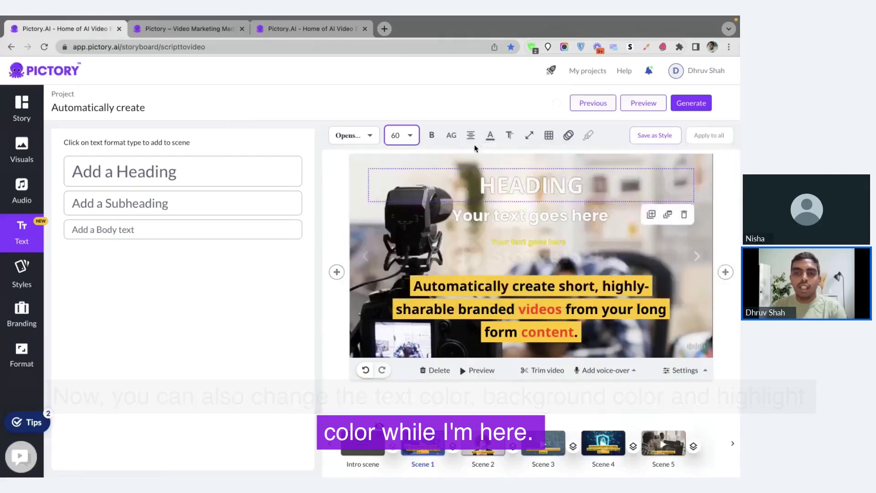
{"action": "mouse_move", "coordinate": [475, 139]}
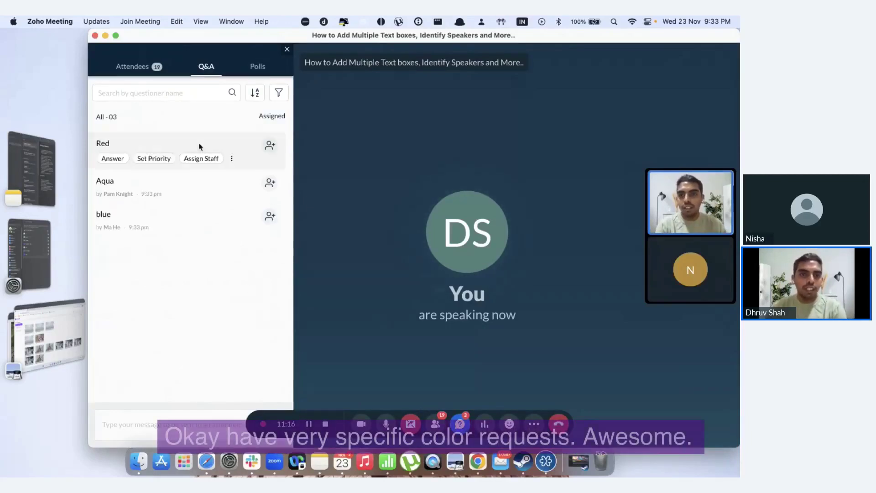
Read the Q&A colour requests (Red, Aqua, blue, #002868) in Zoho Meeting, then return to Pictory.
{"action": "mouse_move", "coordinate": [225, 260]}
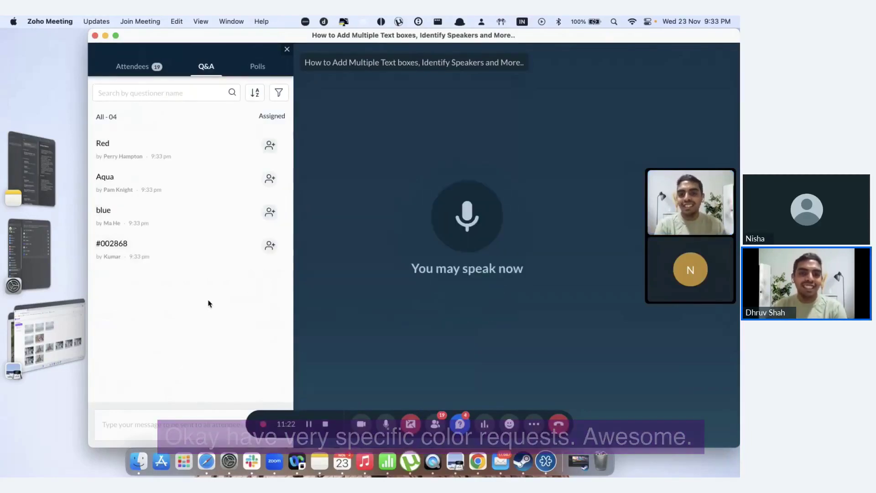
{"action": "mouse_move", "coordinate": [136, 247]}
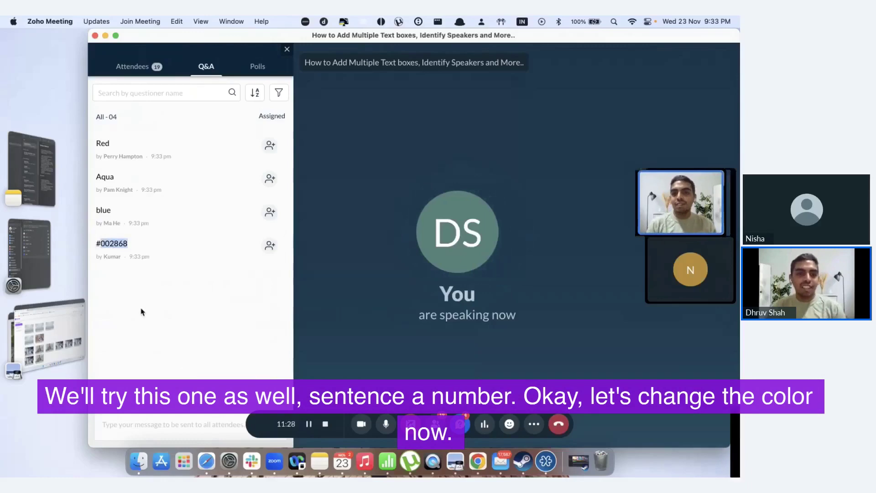
{"action": "key", "text": "ctrl+Right"}
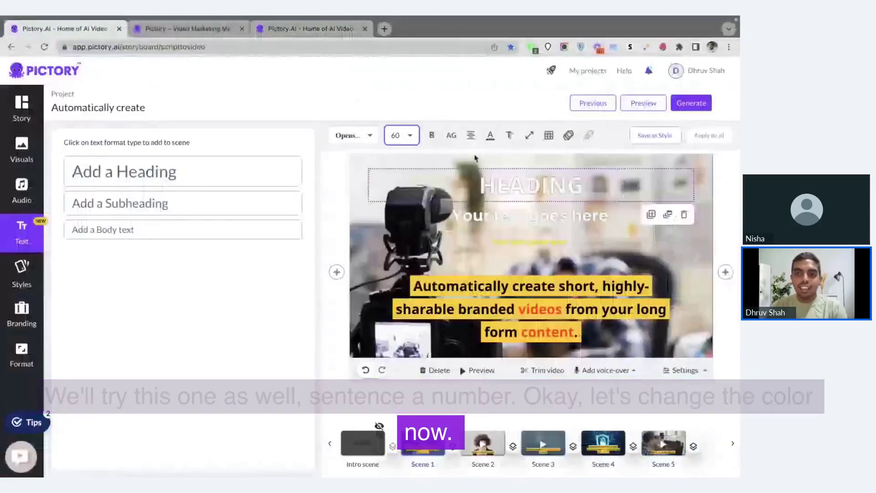
Set the heading text colour to navy 002868 and its background to red FC2403.
{"action": "left_click", "coordinate": [490, 135]}
{"action": "left_click", "coordinate": [377, 273]}
{"action": "type", "text": "002868"}
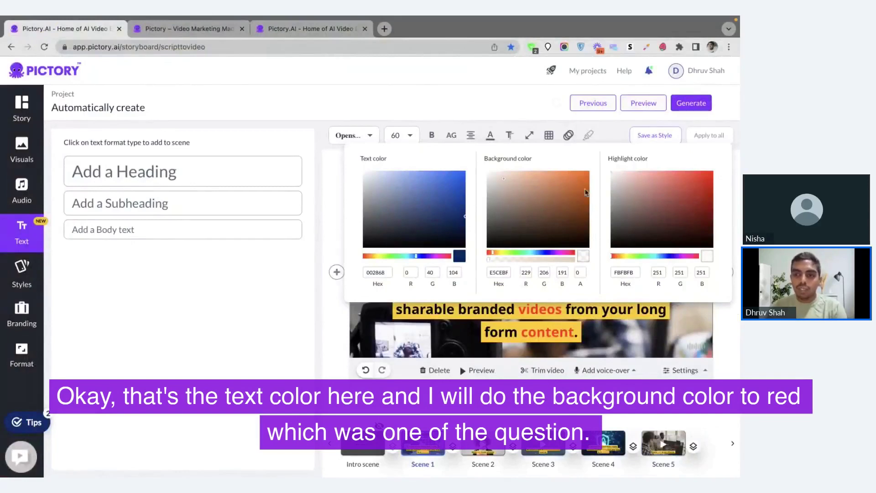
{"action": "left_click", "coordinate": [489, 254]}
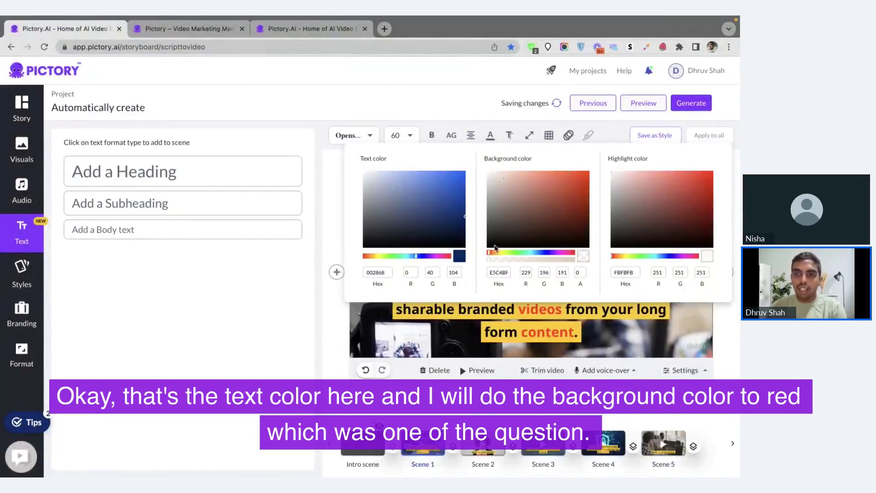
{"action": "left_click", "coordinate": [584, 177]}
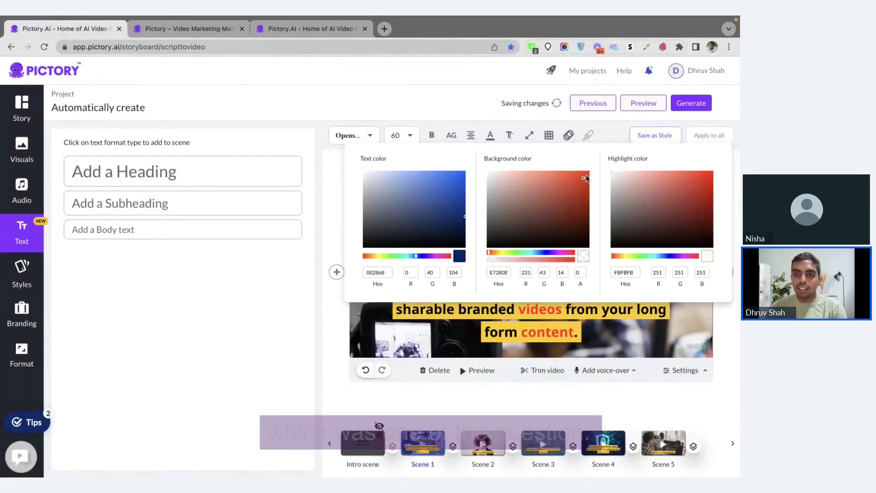
{"action": "left_click", "coordinate": [588, 172]}
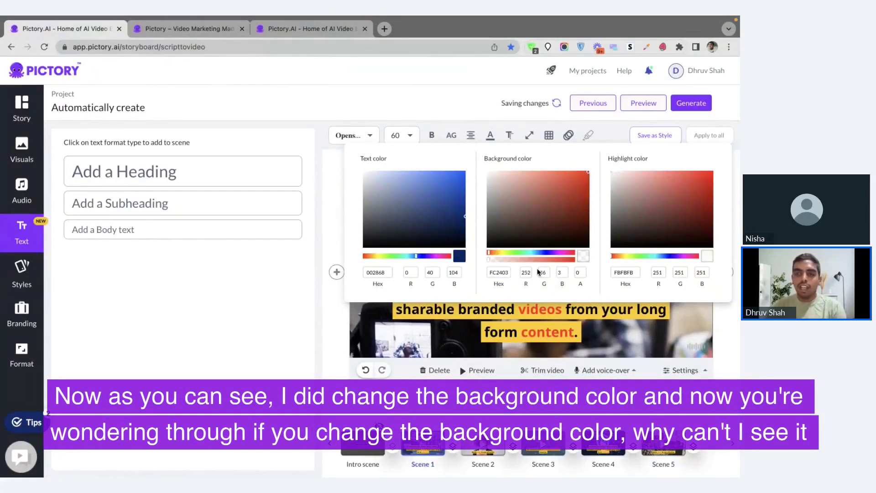
{"action": "left_click", "coordinate": [534, 310]}
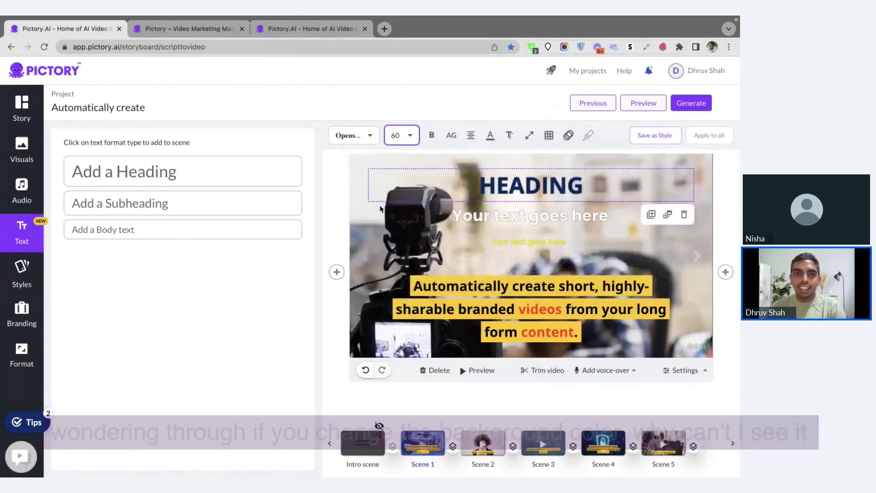
Raise the red background's opacity to about 66% so it shows behind the heading.
{"action": "left_click", "coordinate": [489, 136]}
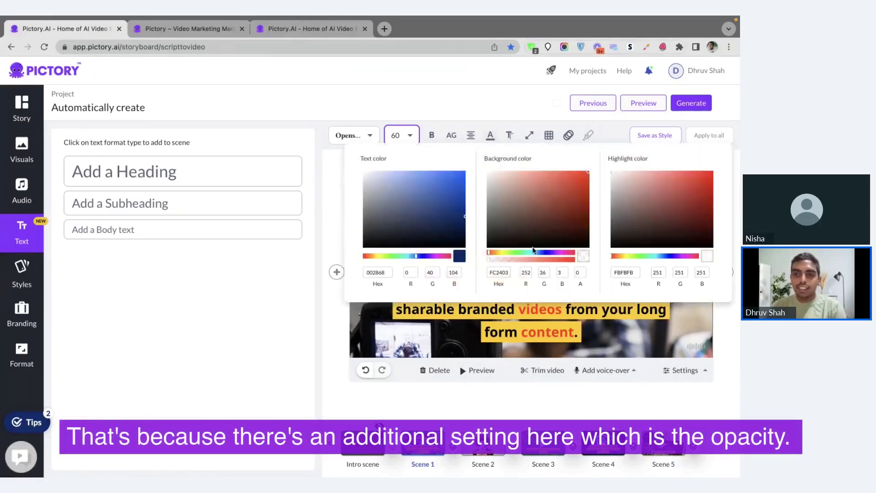
{"action": "left_click_drag", "start_coordinate": [488, 262], "coordinate": [496, 263]}
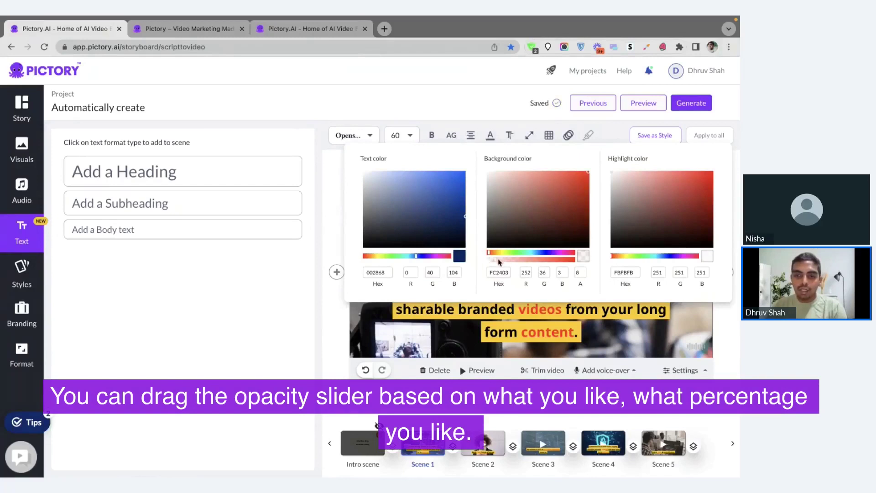
{"action": "left_click_drag", "start_coordinate": [506, 262], "coordinate": [538, 263]}
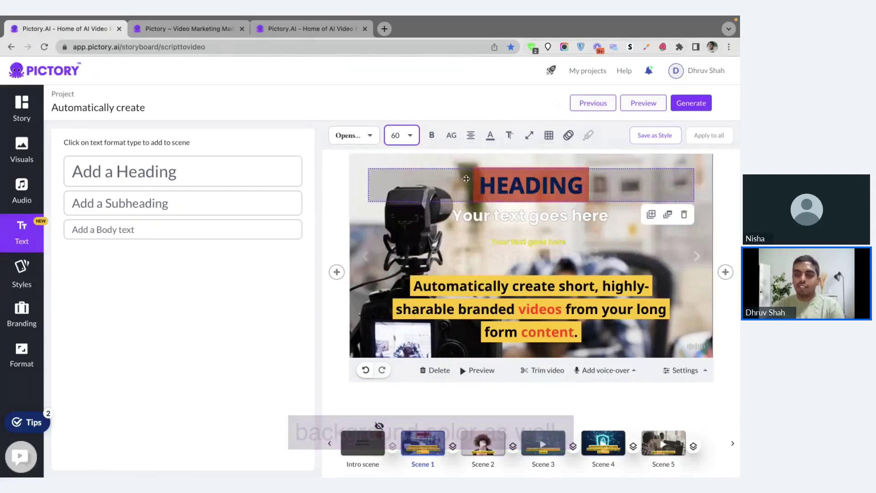
{"action": "left_click", "coordinate": [509, 136]}
{"action": "left_click", "coordinate": [454, 196]}
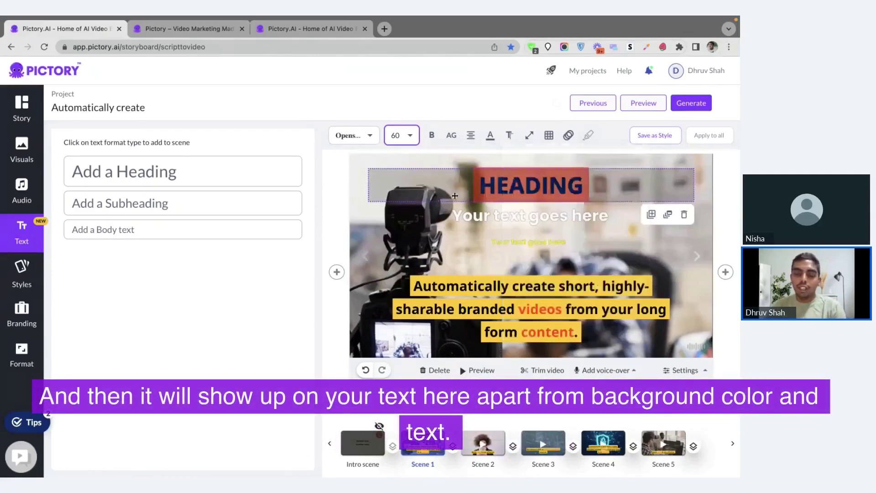
Re-align the heading to the top centre of scene 1 and bring up its animation settings.
{"action": "left_click", "coordinate": [476, 217]}
{"action": "left_click", "coordinate": [491, 135]}
{"action": "left_click", "coordinate": [492, 135]}
{"action": "left_click", "coordinate": [492, 136]}
{"action": "left_click", "coordinate": [510, 136]}
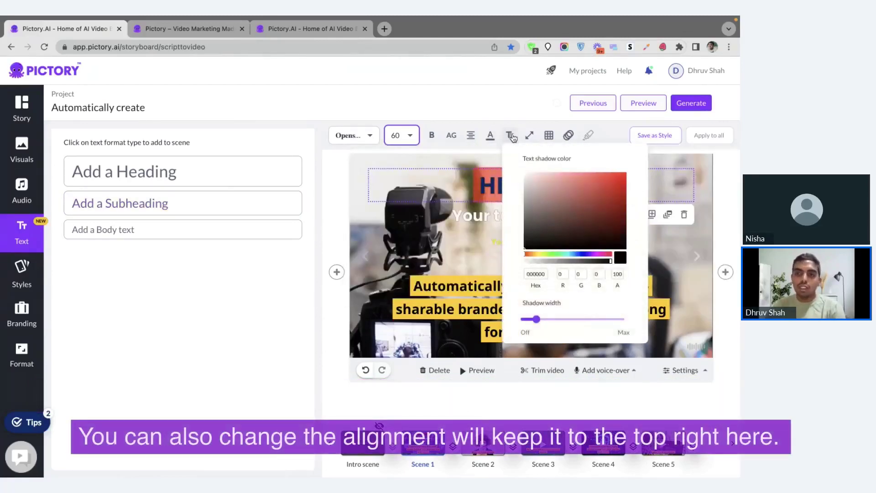
{"action": "left_click", "coordinate": [511, 136]}
{"action": "left_click", "coordinate": [549, 136]}
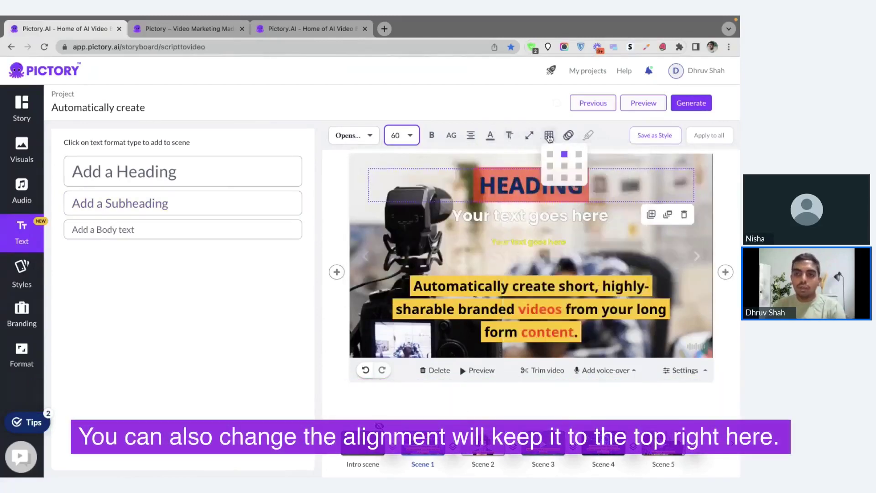
{"action": "left_click", "coordinate": [564, 167]}
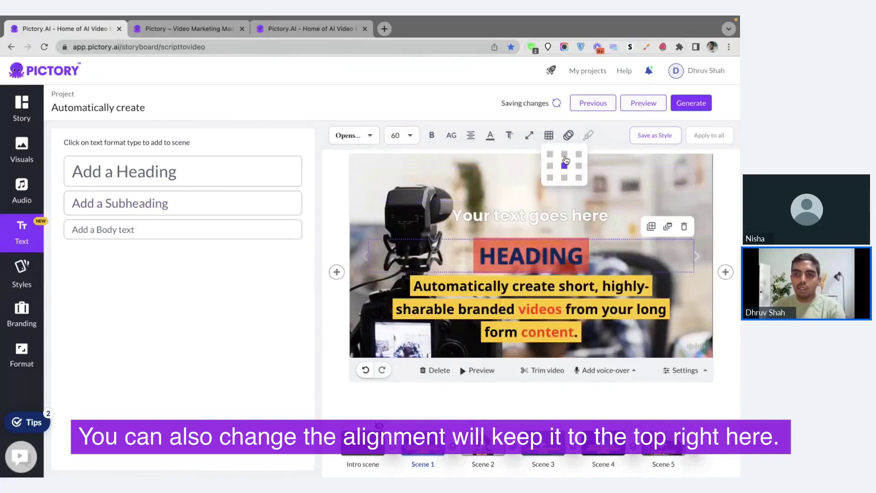
{"action": "left_click", "coordinate": [566, 160]}
{"action": "left_click", "coordinate": [569, 135]}
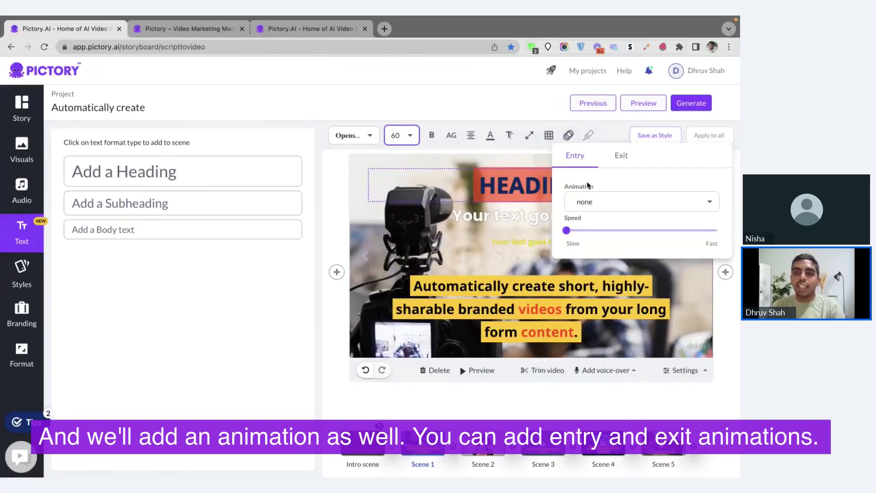
Set the heading's entry animation to Typewriter and its exit animation to Fade-out-slide-right.
{"action": "left_click", "coordinate": [604, 200]}
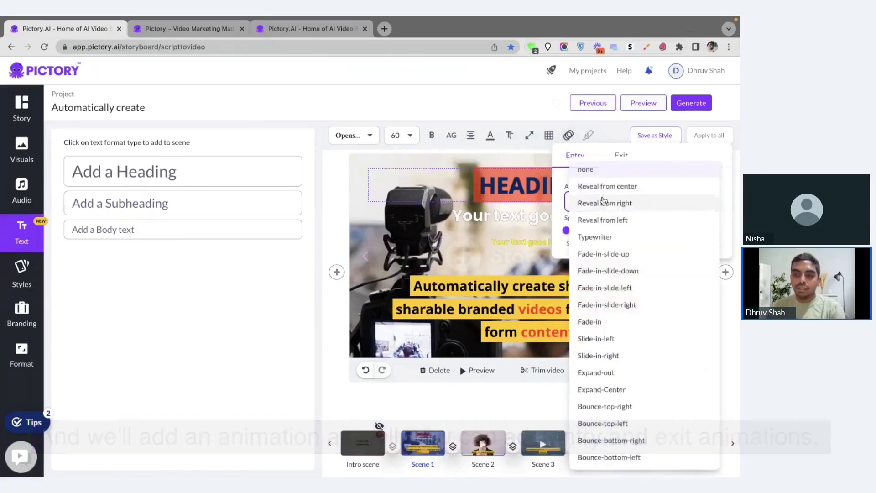
{"action": "left_click", "coordinate": [594, 155]}
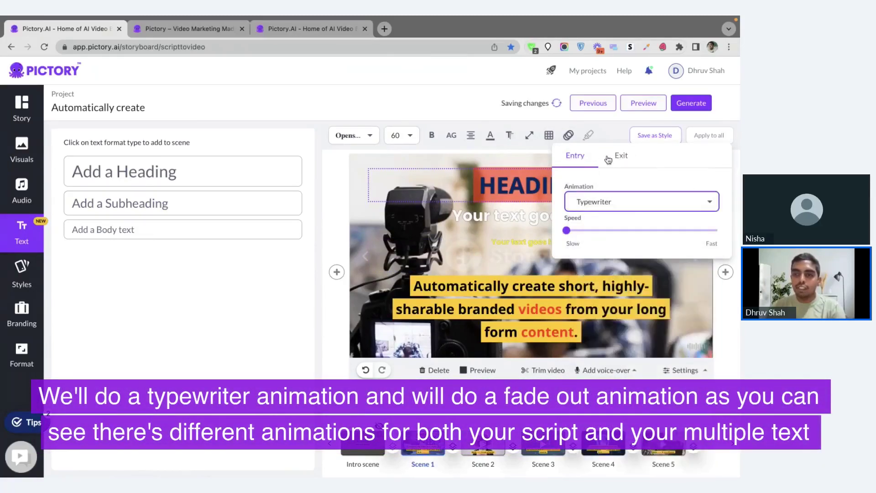
{"action": "left_click", "coordinate": [611, 160]}
{"action": "left_click", "coordinate": [634, 202]}
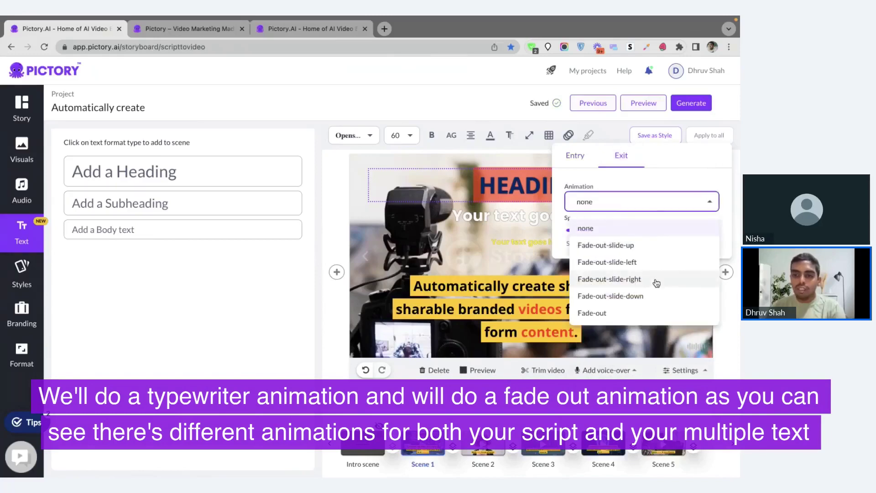
{"action": "left_click", "coordinate": [656, 281]}
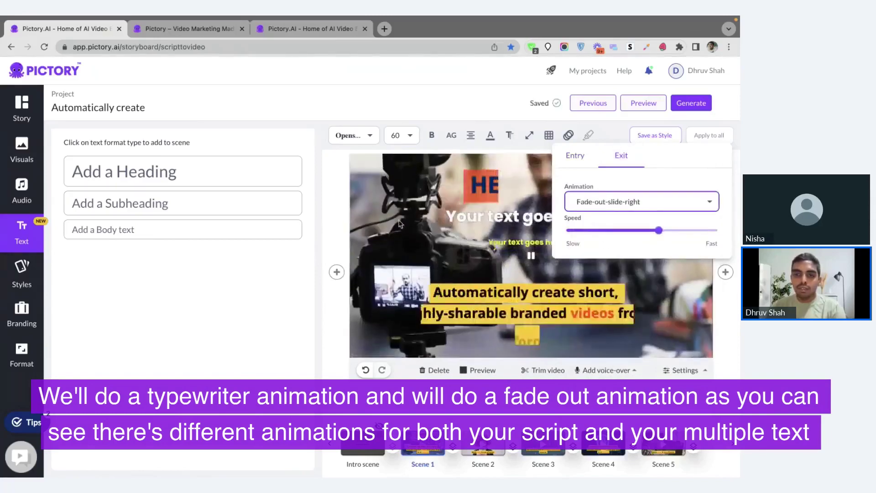
{"action": "left_click", "coordinate": [399, 224]}
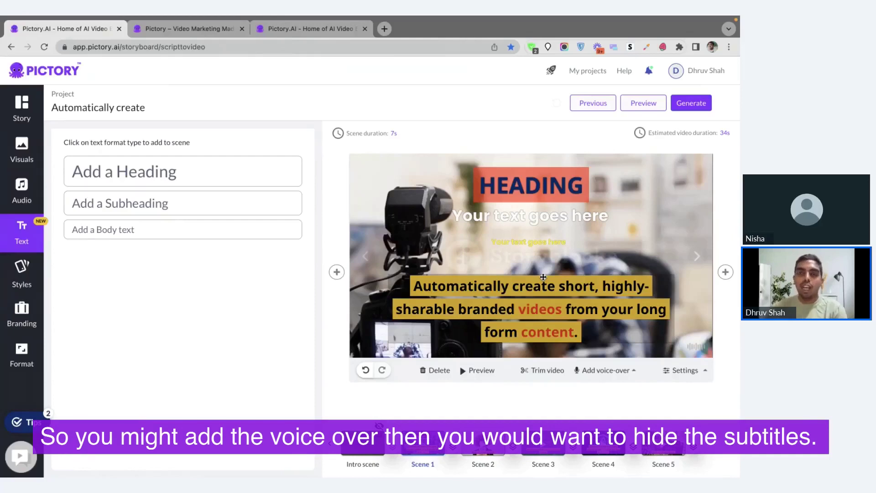
Turn on Hide text in scene 1's settings, then select the HEADING box.
{"action": "left_click", "coordinate": [684, 370]}
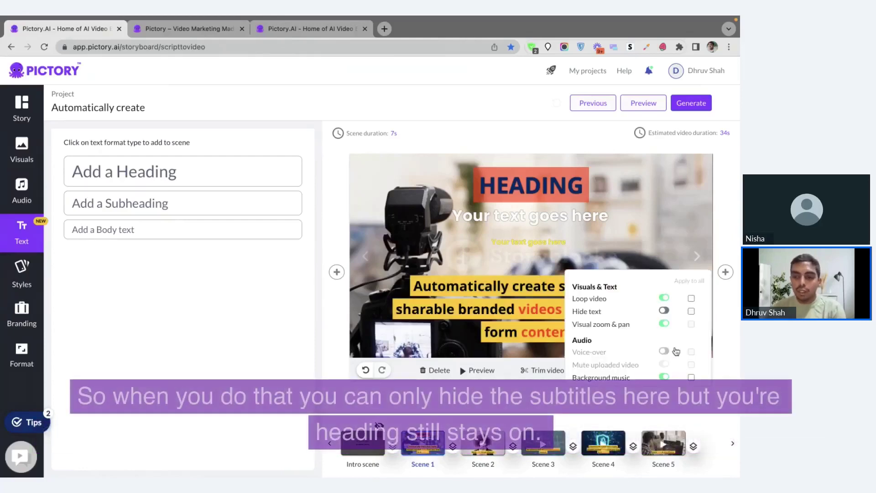
{"action": "left_click", "coordinate": [665, 312]}
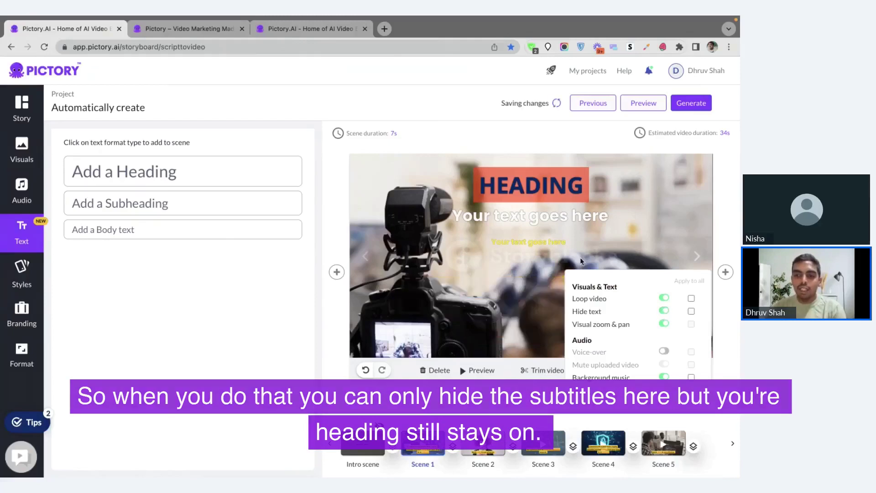
{"action": "left_click", "coordinate": [582, 261]}
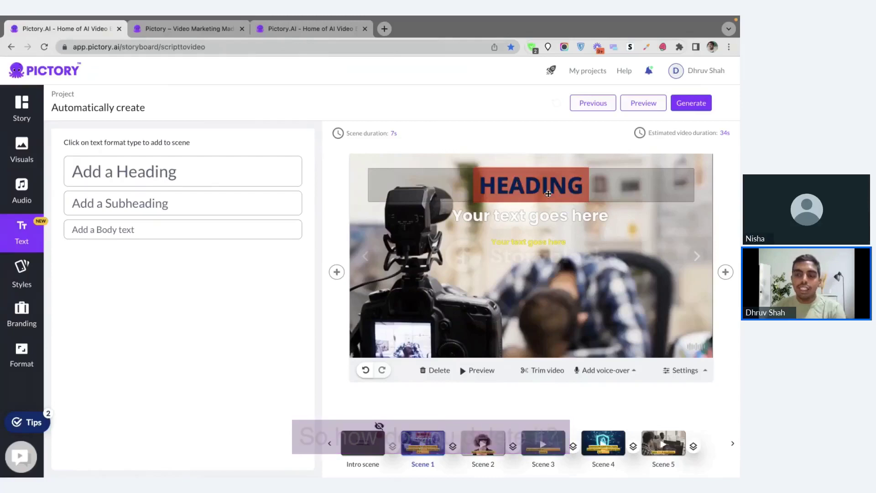
{"action": "left_click", "coordinate": [529, 192]}
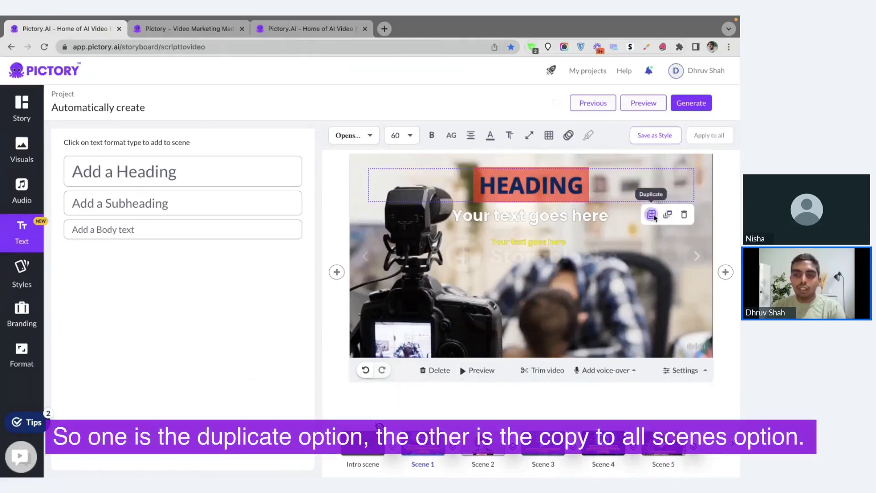
Duplicate the HEADING box and check scenes 2, 3 and 4 for the copied heading.
{"action": "left_click", "coordinate": [652, 215]}
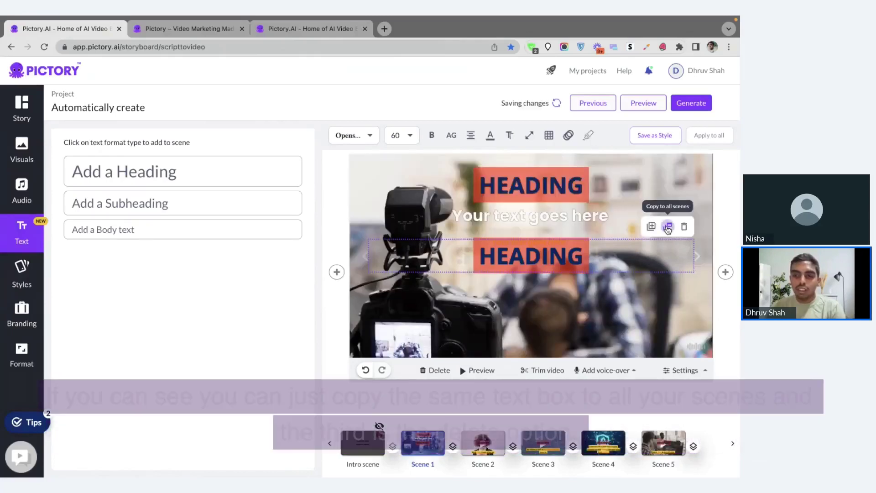
{"action": "left_click", "coordinate": [483, 443]}
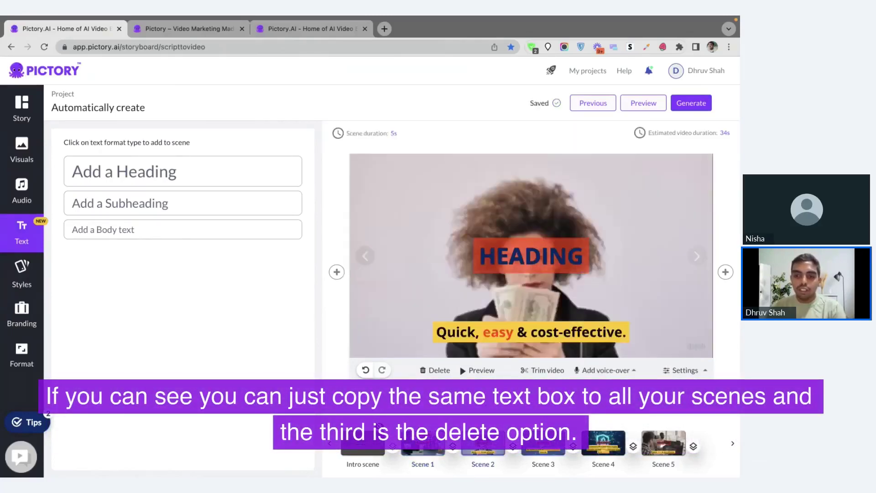
{"action": "left_click", "coordinate": [543, 443]}
{"action": "left_click", "coordinate": [604, 442]}
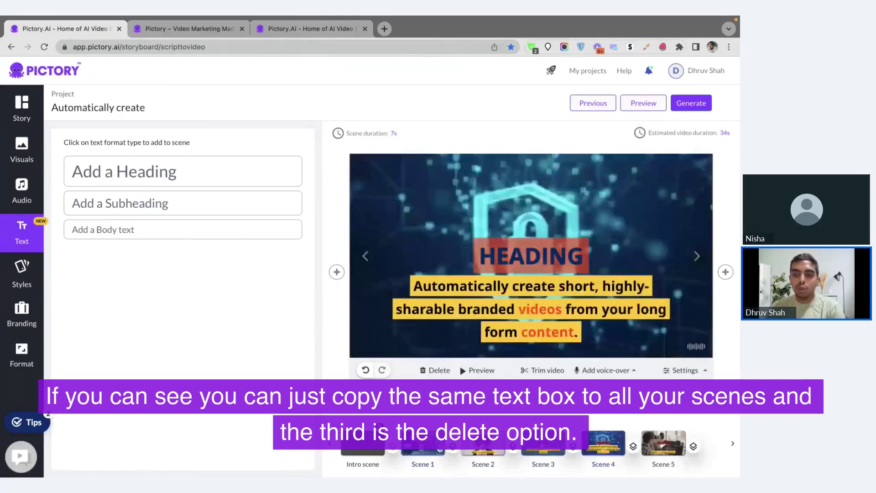
{"action": "left_click", "coordinate": [423, 442]}
Delete scene 1's two HEADING boxes, the 'Your text goes here' box and the small yellow box.
{"action": "left_click", "coordinate": [596, 252]}
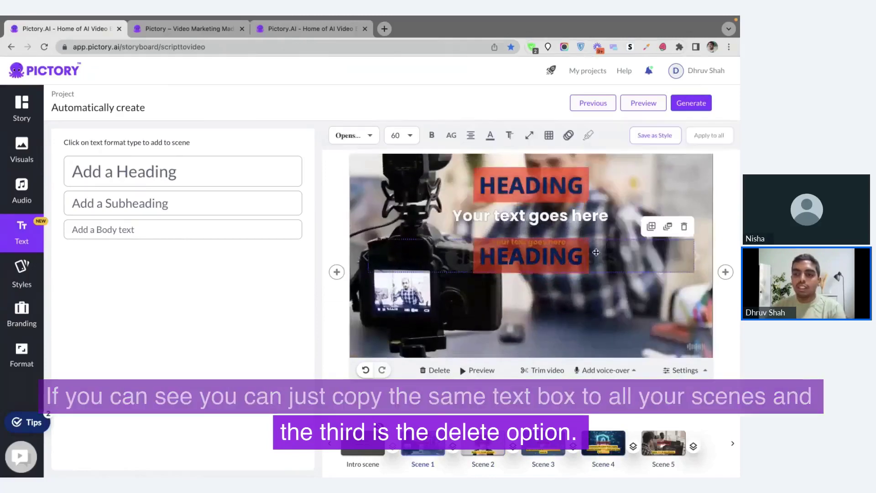
{"action": "left_click", "coordinate": [684, 227]}
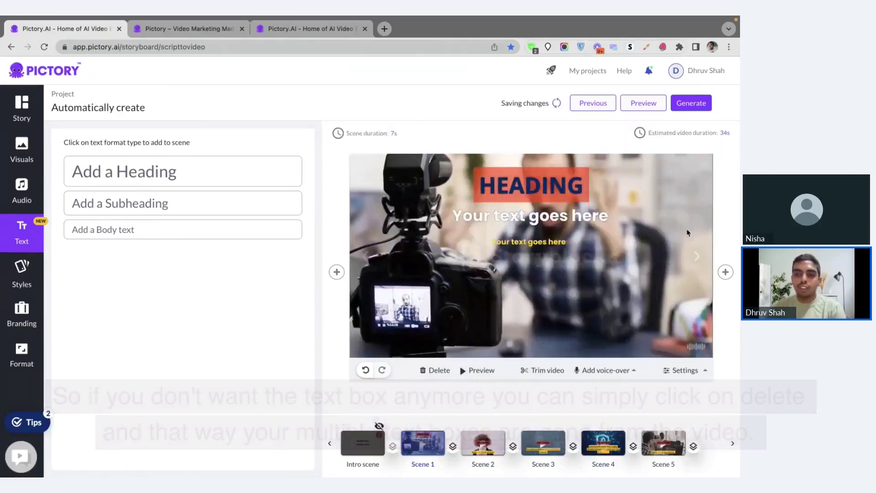
{"action": "left_click", "coordinate": [681, 195]}
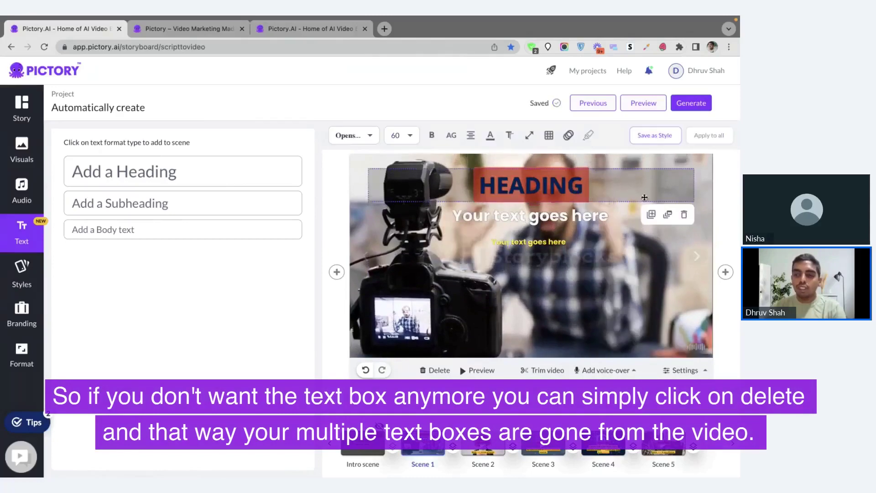
{"action": "left_click", "coordinate": [682, 215]}
{"action": "left_click", "coordinate": [634, 217]}
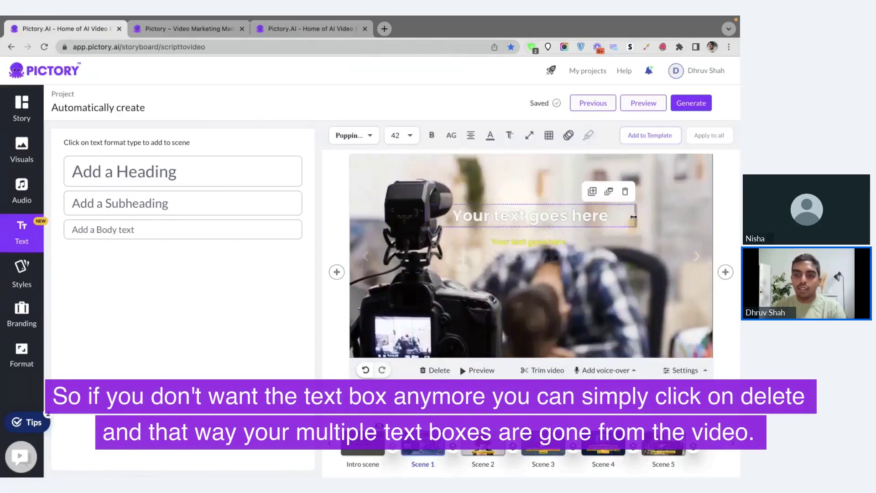
{"action": "left_click", "coordinate": [625, 191]}
{"action": "left_click", "coordinate": [572, 241]}
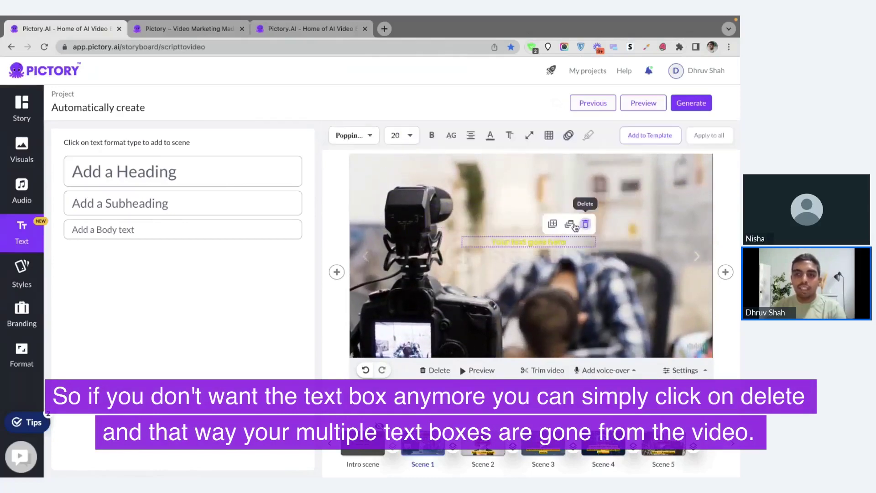
{"action": "left_click", "coordinate": [586, 224]}
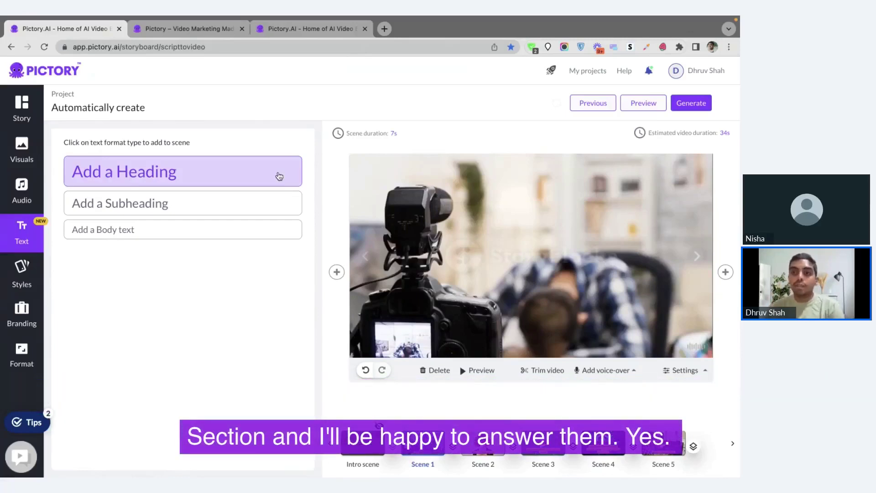
{"action": "key", "text": "super+Tab"}
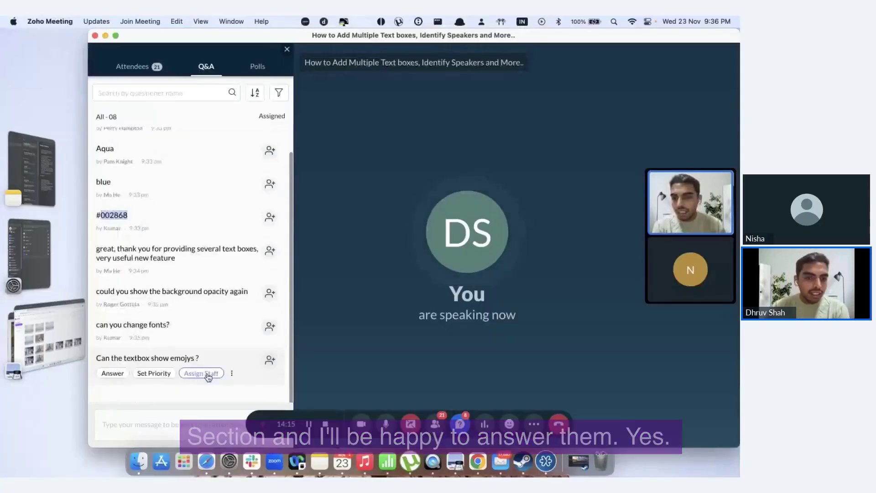
{"action": "key", "text": "super+Tab"}
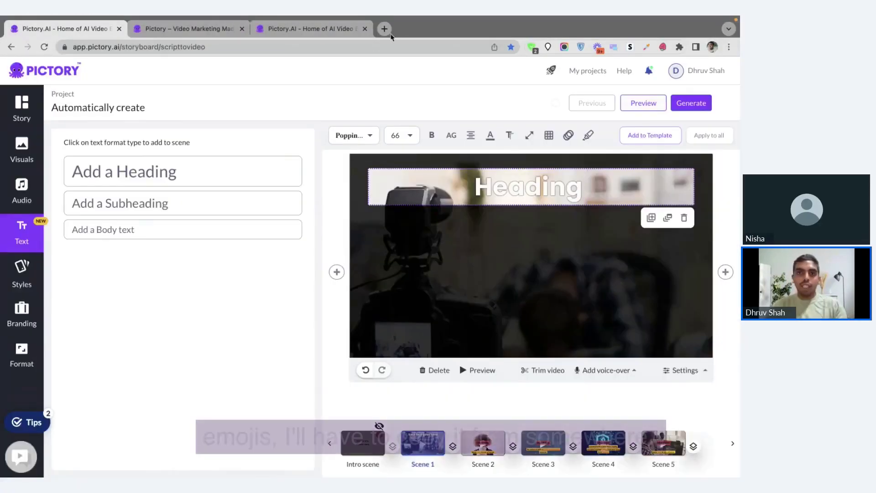
Open the Emojipedia site in a new browser tab to find a turkey emoji.
{"action": "left_click", "coordinate": [388, 32]}
{"action": "type", "text": "em"}
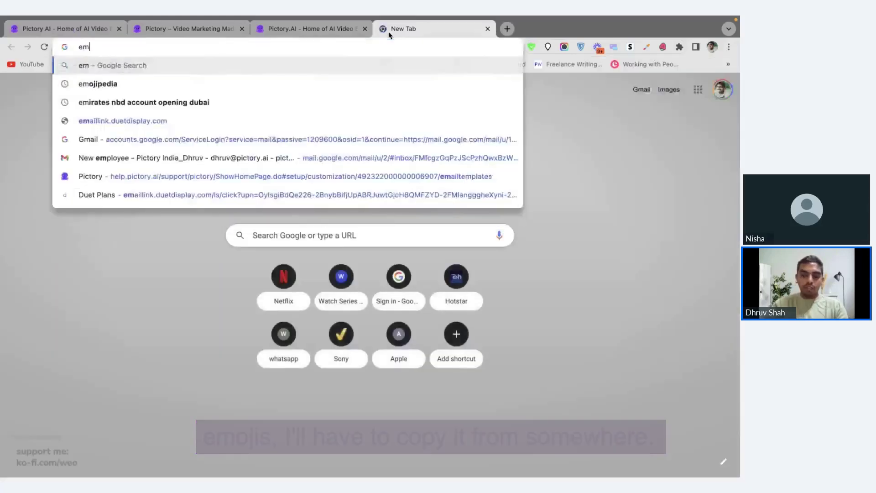
{"action": "type", "text": "ojipedia"}
{"action": "key", "text": "Return"}
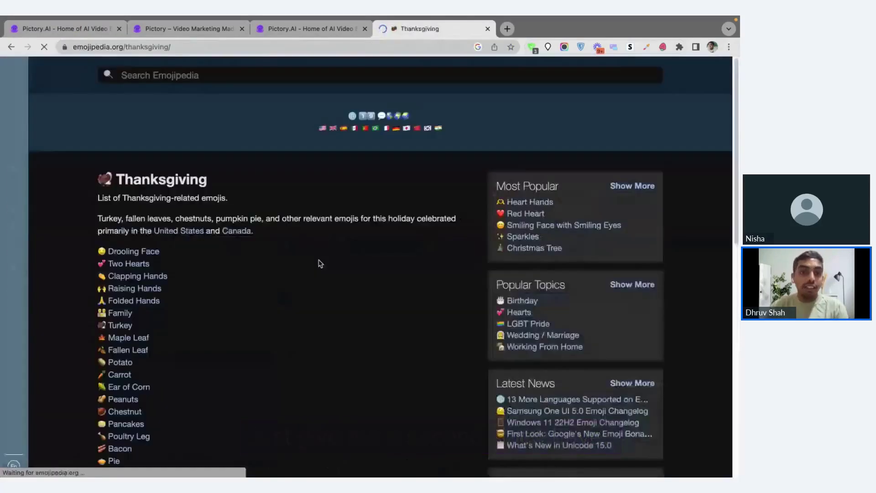
{"action": "scroll", "coordinate": [230, 268], "scroll_direction": "down", "scroll_amount": 5}
{"action": "scroll", "coordinate": [229, 269], "scroll_direction": "up", "scroll_amount": 5}
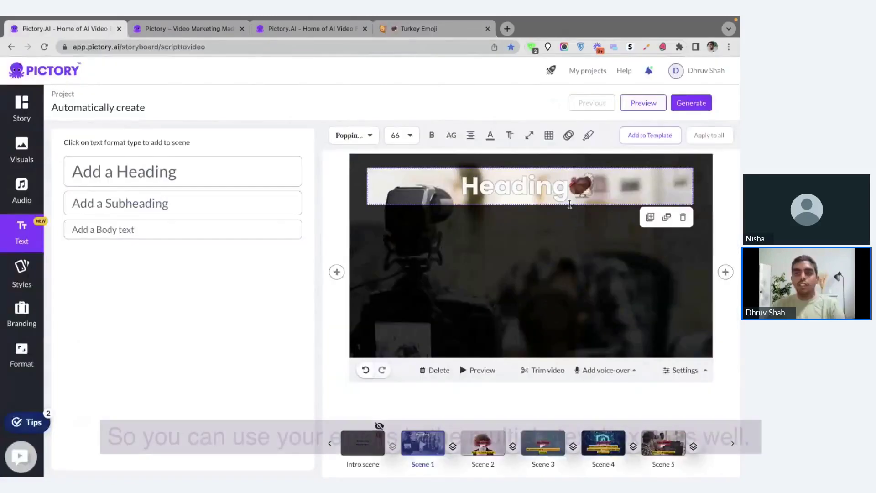
Select the word 'Heading' on scene 1 and change its font from Poppins to Ubuntu.
{"action": "left_click", "coordinate": [569, 185]}
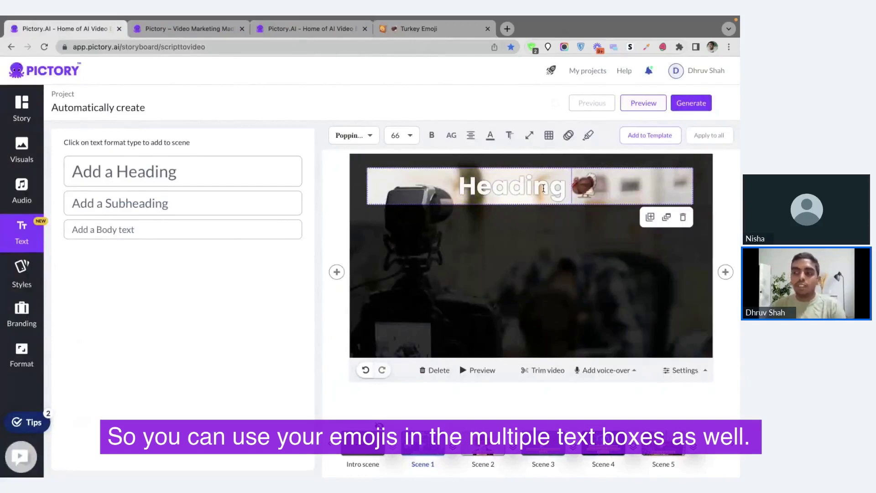
{"action": "left_click_drag", "start_coordinate": [567, 187], "coordinate": [372, 153]}
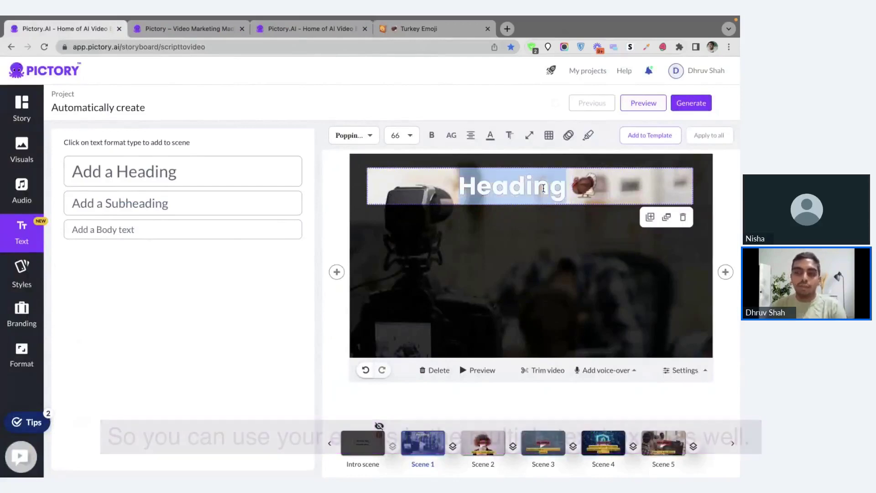
{"action": "left_click", "coordinate": [370, 139]}
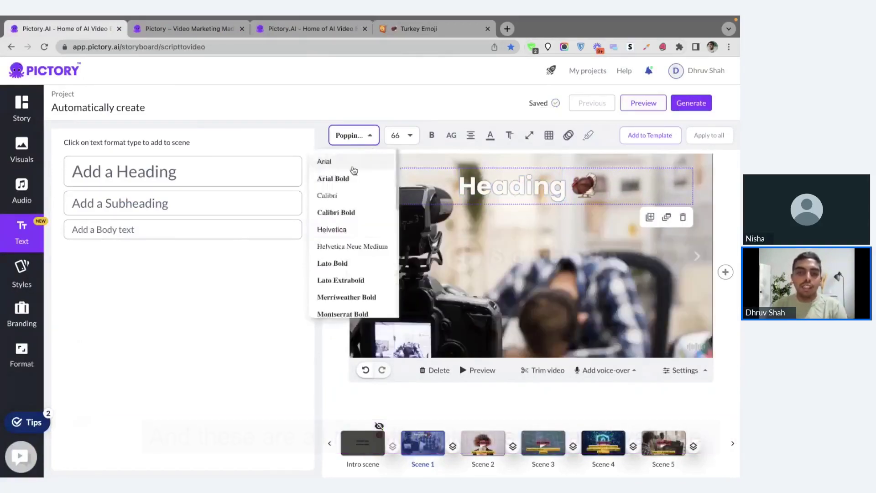
{"action": "scroll", "coordinate": [350, 217], "scroll_direction": "down", "scroll_amount": 1}
{"action": "scroll", "coordinate": [350, 217], "scroll_direction": "down", "scroll_amount": 5}
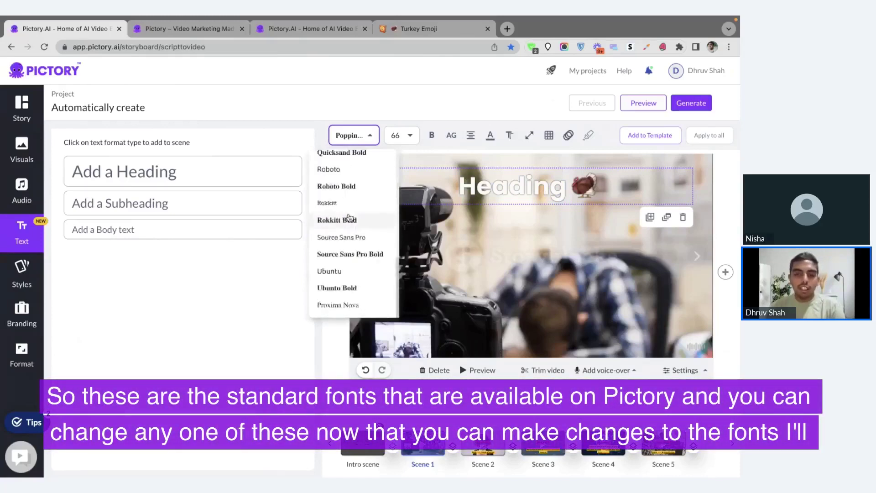
{"action": "scroll", "coordinate": [350, 217], "scroll_direction": "up", "scroll_amount": 1}
{"action": "scroll", "coordinate": [348, 228], "scroll_direction": "down", "scroll_amount": 1}
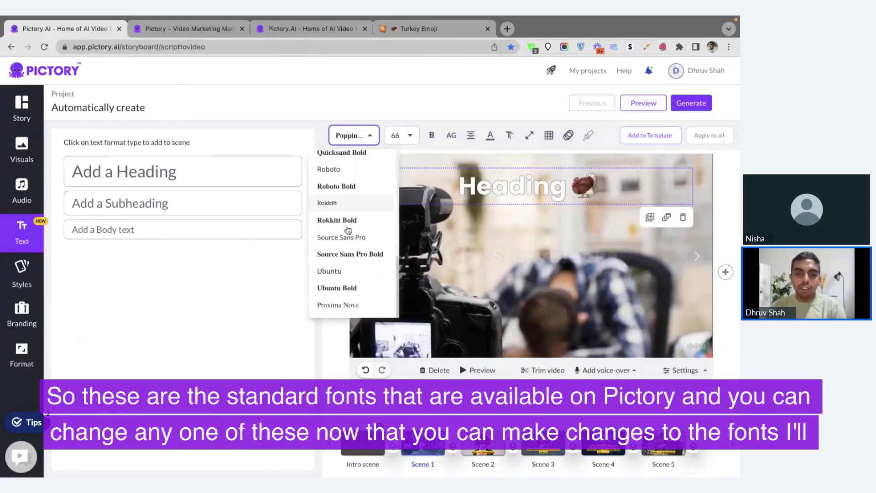
{"action": "left_click", "coordinate": [348, 276]}
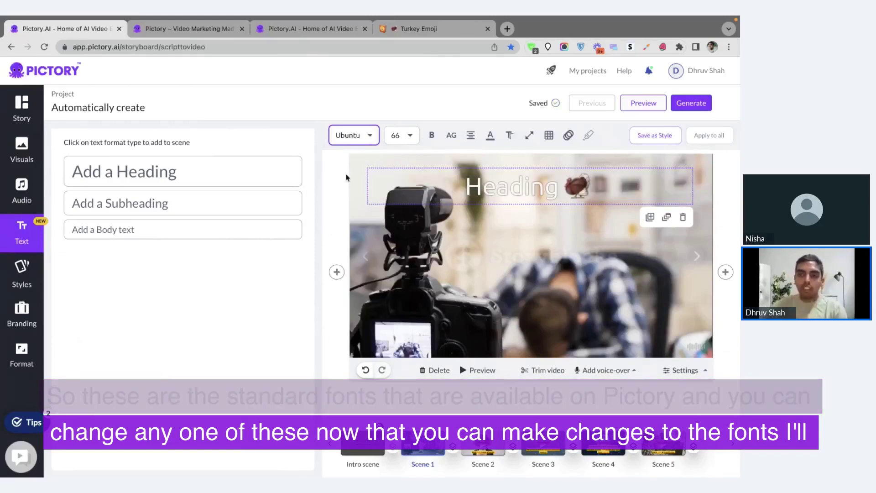
{"action": "left_click", "coordinate": [509, 137]}
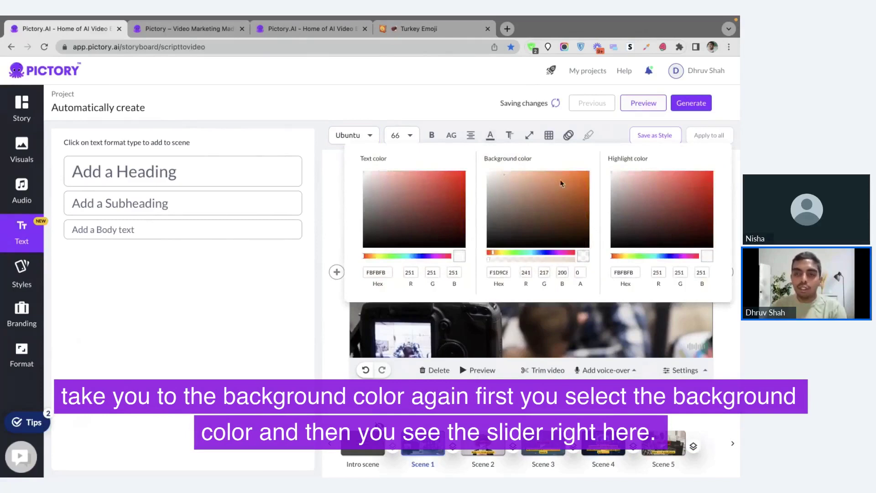
Give the heading an orange F16F11 background, then switch over to the Zoho Meeting window.
{"action": "left_click", "coordinate": [583, 175]}
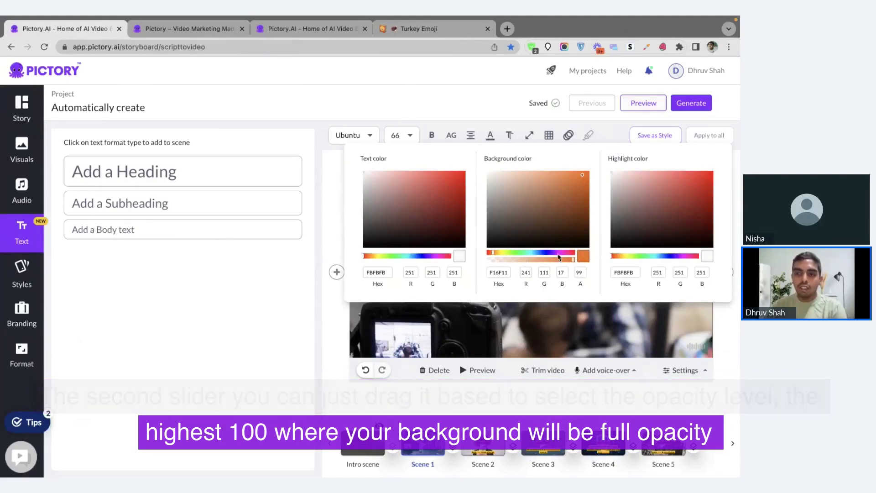
{"action": "left_click", "coordinate": [531, 150]}
{"action": "left_click", "coordinate": [510, 135]}
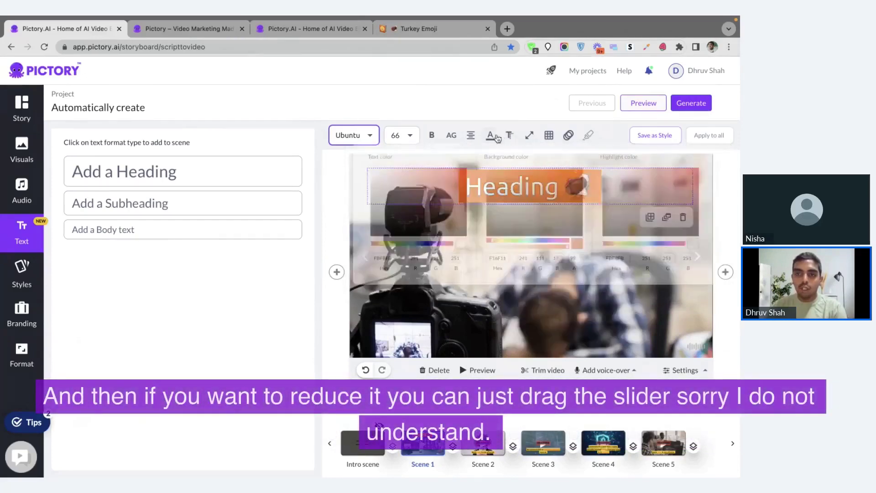
{"action": "left_click", "coordinate": [491, 135]}
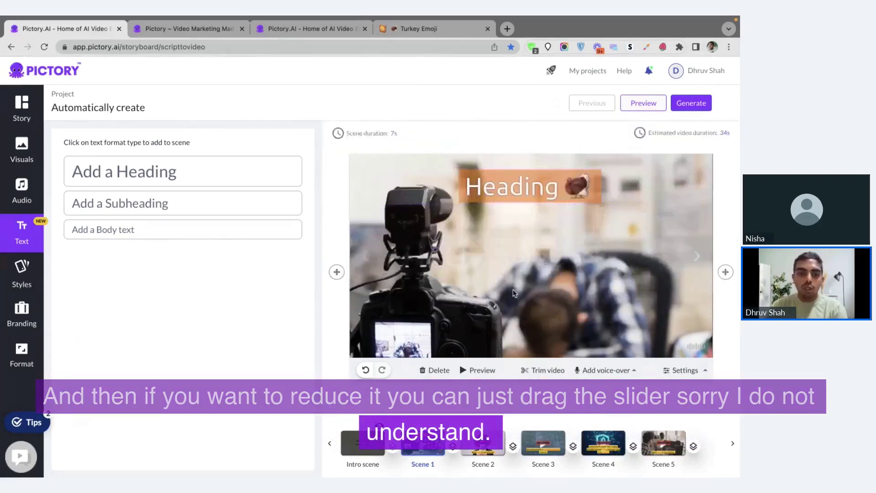
{"action": "key", "text": "ctrl+Left"}
{"action": "scroll", "coordinate": [192, 347], "scroll_direction": "down", "scroll_amount": 3}
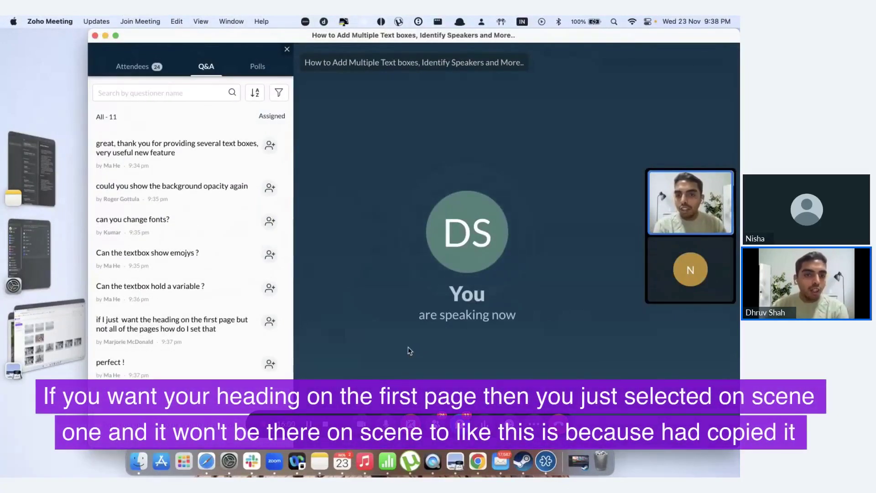
Switch back to the Pictory desktop showing scene 1's orange-backed heading.
{"action": "key", "text": "ctrl+Right"}
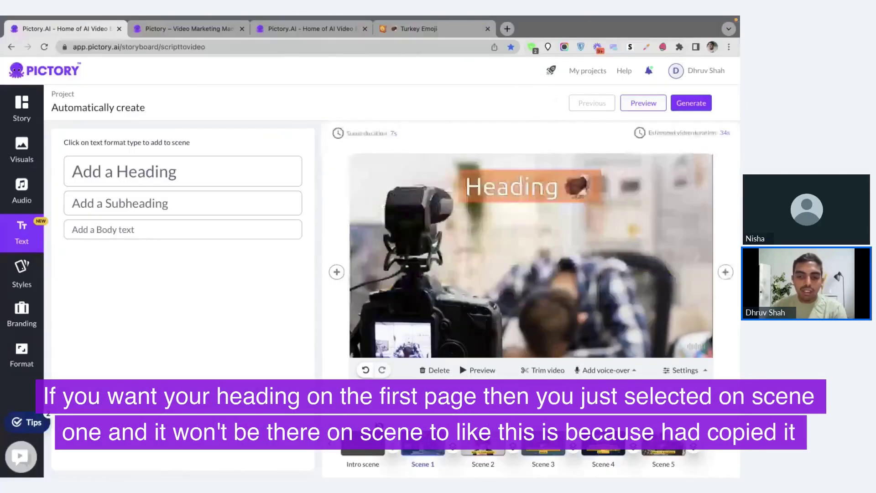
Delete the HEADING text box from Scene 2, then select the Heading on scene 1.
{"action": "left_click", "coordinate": [483, 445]}
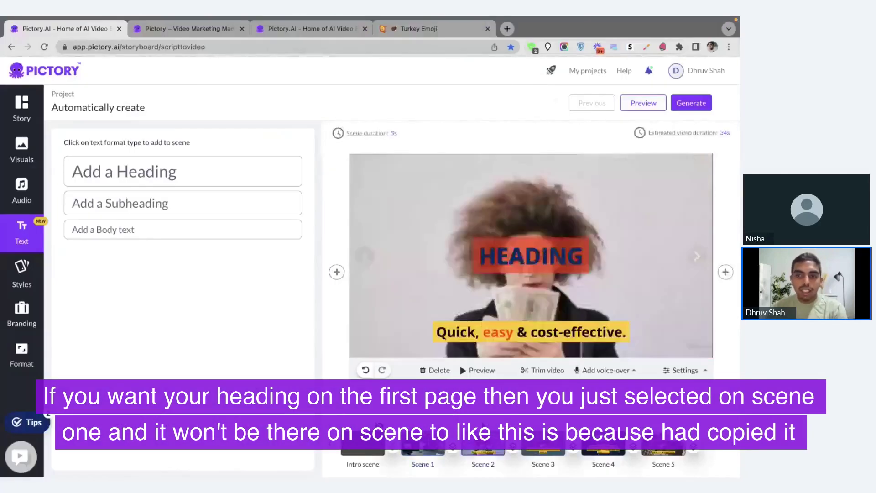
{"action": "left_click", "coordinate": [531, 256]}
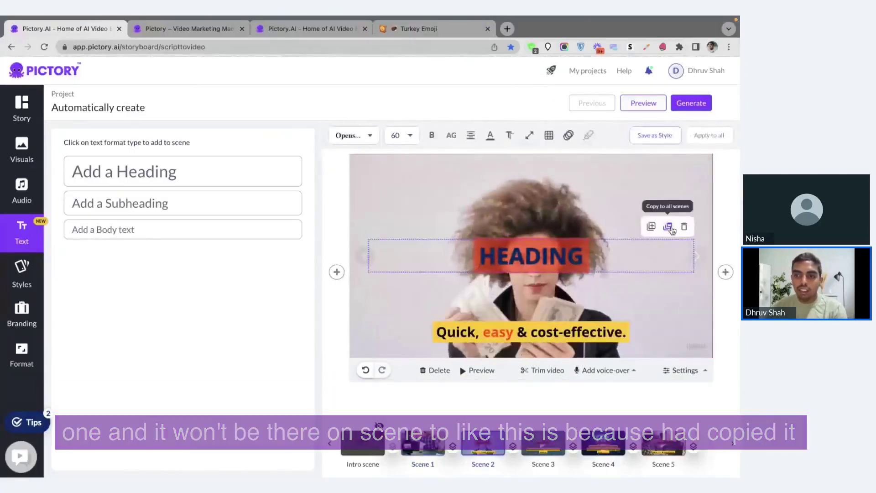
{"action": "left_click", "coordinate": [684, 227]}
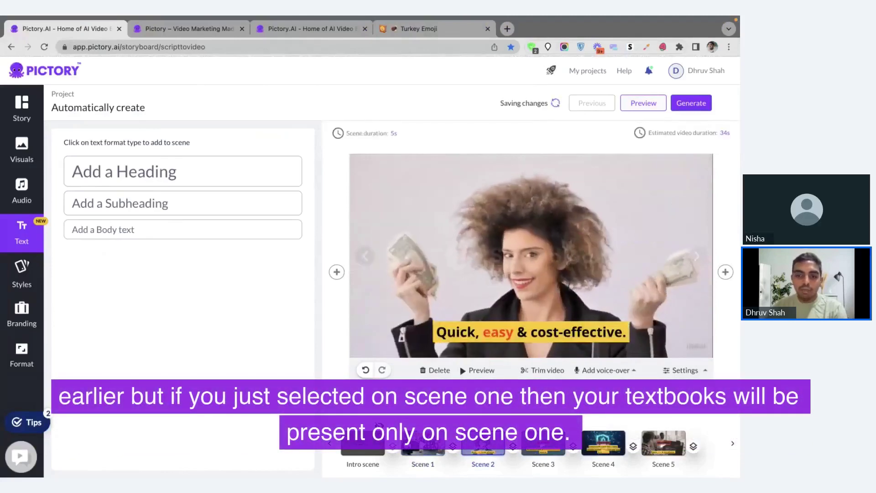
{"action": "left_click", "coordinate": [424, 443]}
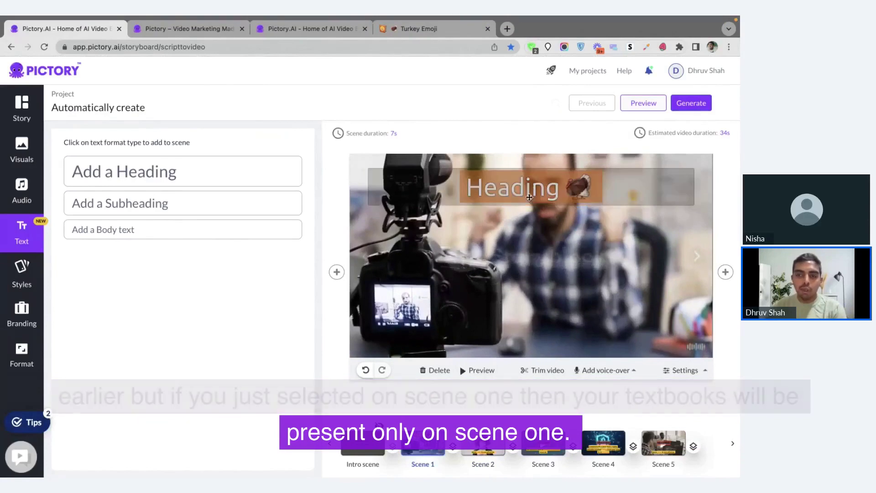
{"action": "left_click", "coordinate": [528, 190]}
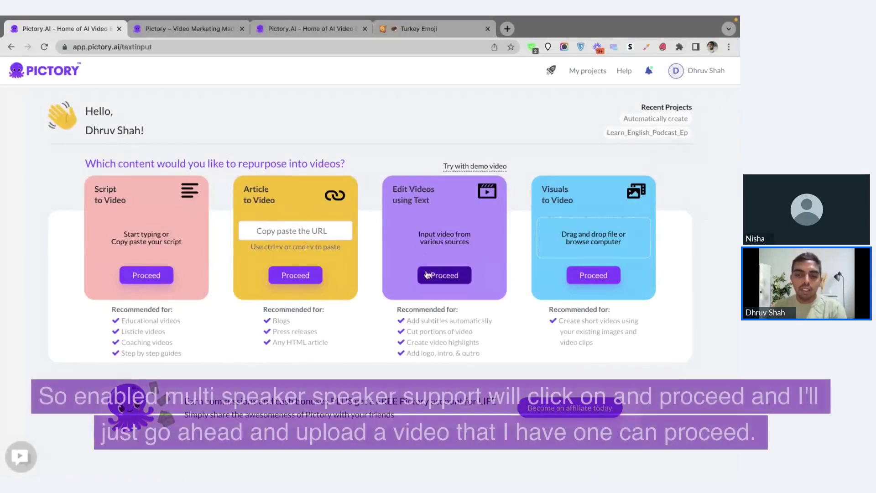
Upload 'Learn English Podcast Ep. 2 Getting to Know Each Other.mp4' under Edit Videos using Text with 2 speakers.
{"action": "left_click", "coordinate": [426, 274]}
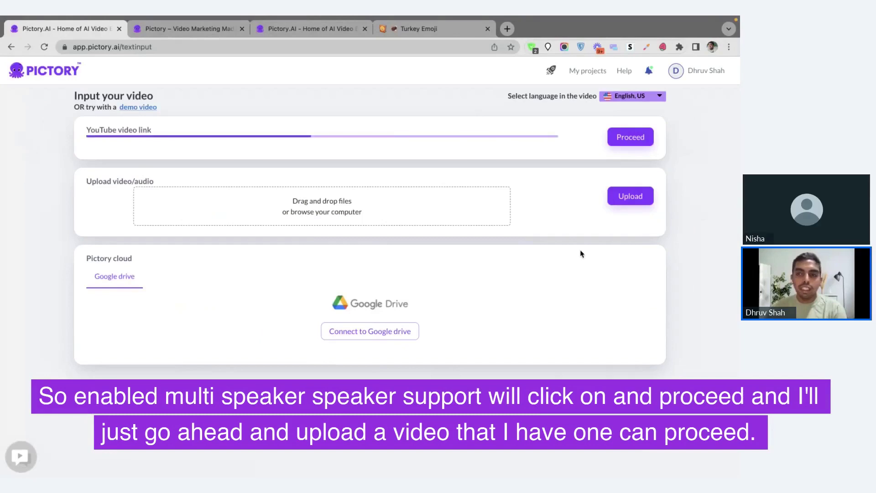
{"action": "left_click", "coordinate": [631, 196]}
{"action": "double_click", "coordinate": [454, 98]}
{"action": "left_click", "coordinate": [645, 195]}
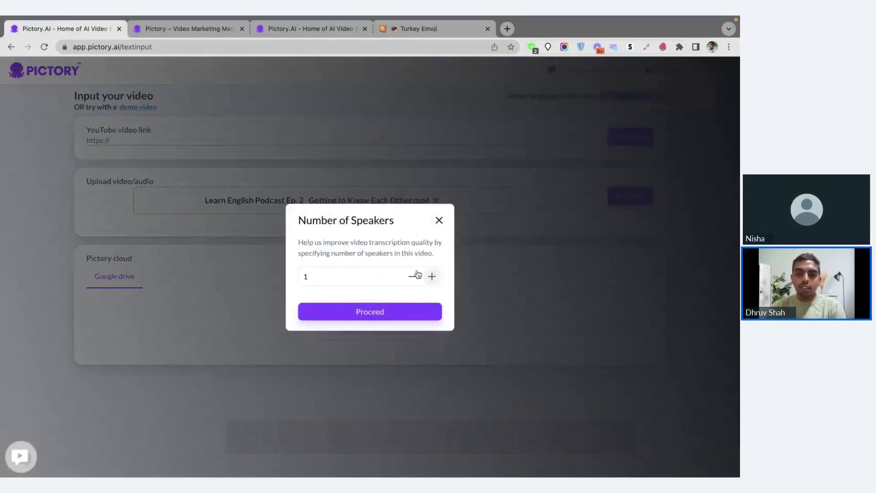
{"action": "left_click", "coordinate": [432, 277]}
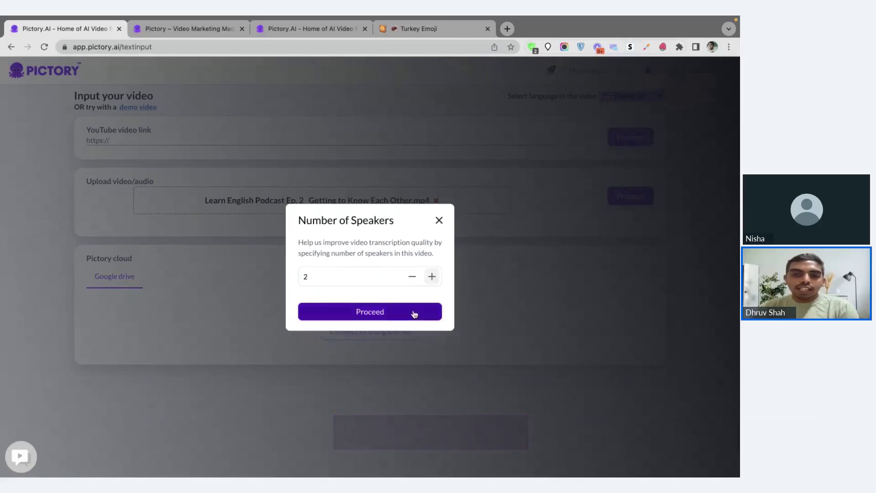
{"action": "left_click", "coordinate": [415, 312]}
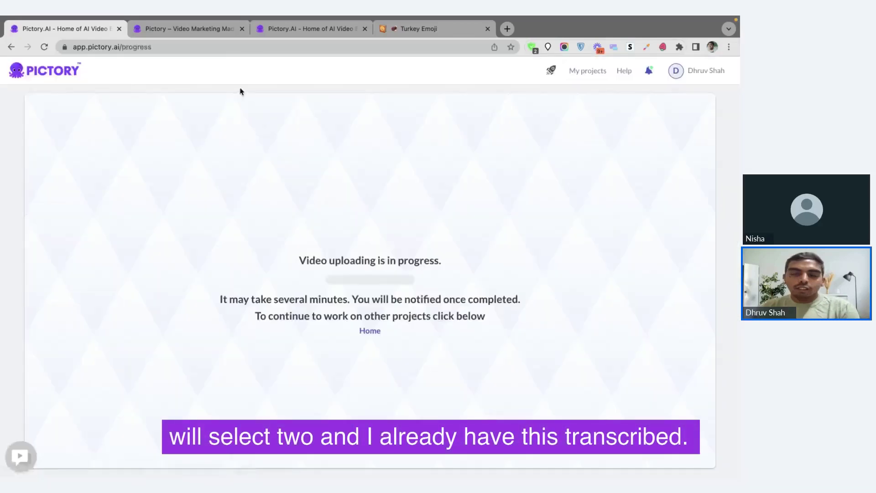
Switch to the browser tab with the transcribed Learn_English_Podcast_Ep project.
{"action": "left_click", "coordinate": [289, 28]}
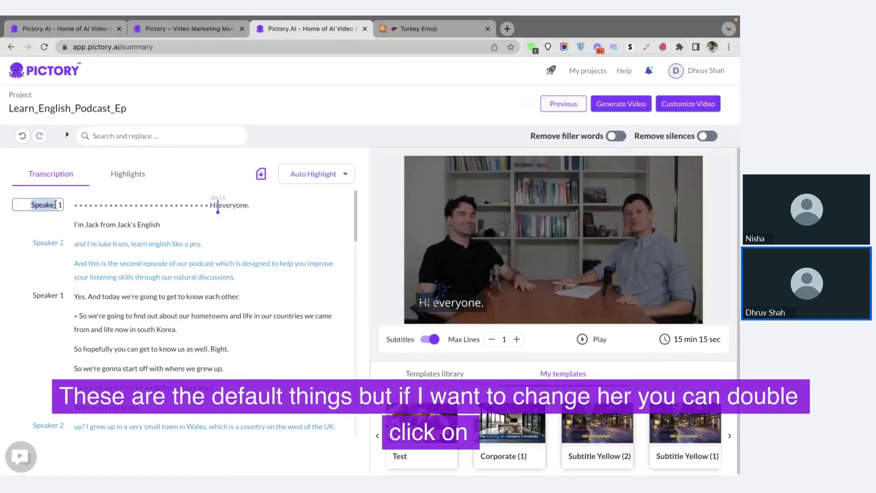
Rename both speakers to the participants' names, correcting the second speaker's name.
{"action": "type", "text": "D"}
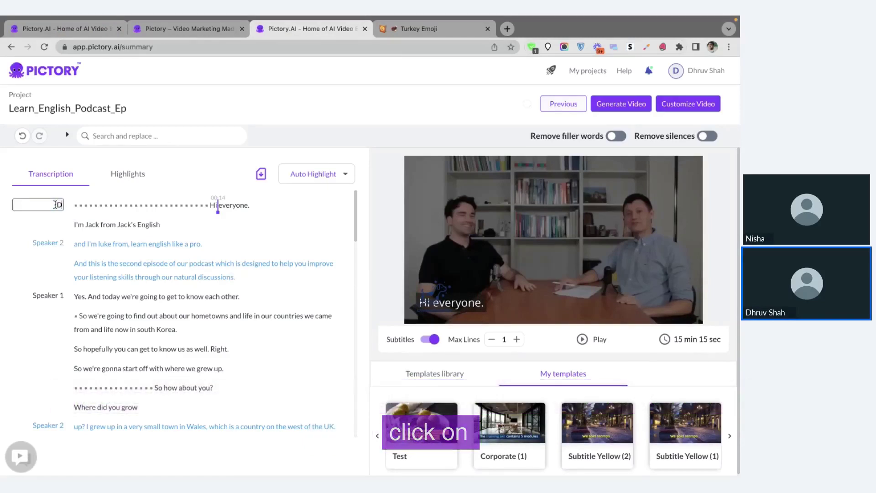
{"action": "type", "text": "hruv"}
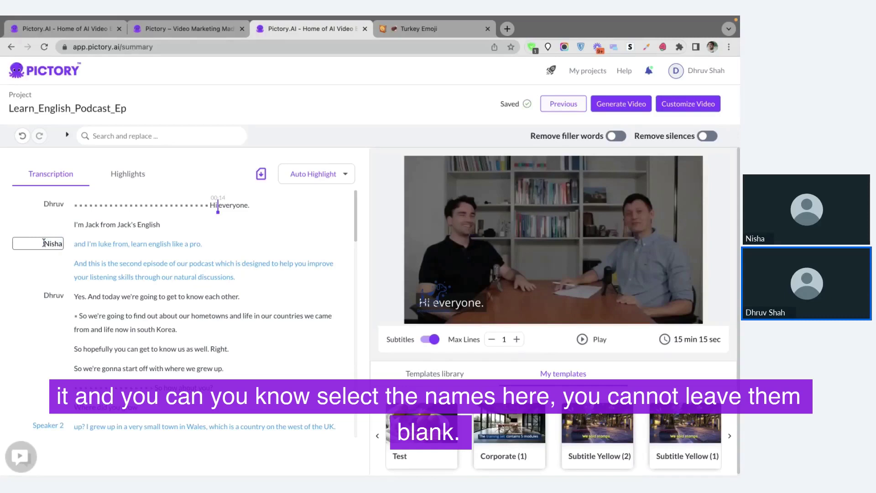
{"action": "left_click", "coordinate": [53, 279]}
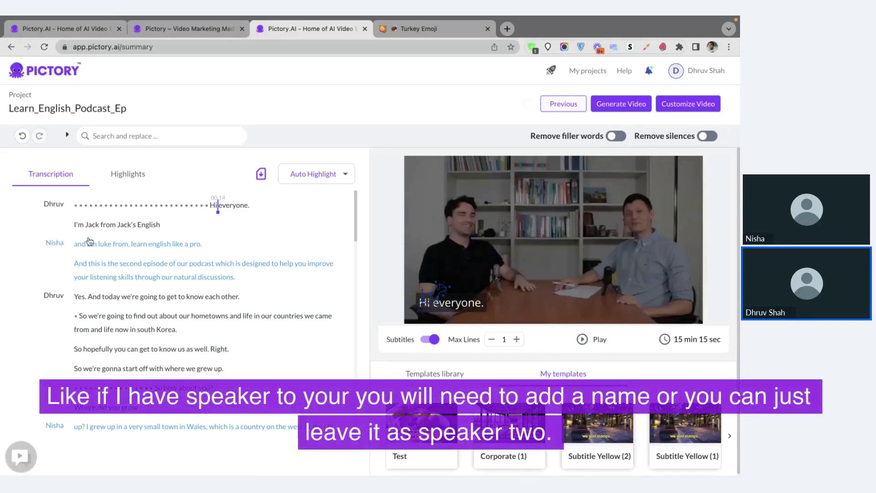
{"action": "left_click", "coordinate": [64, 244]}
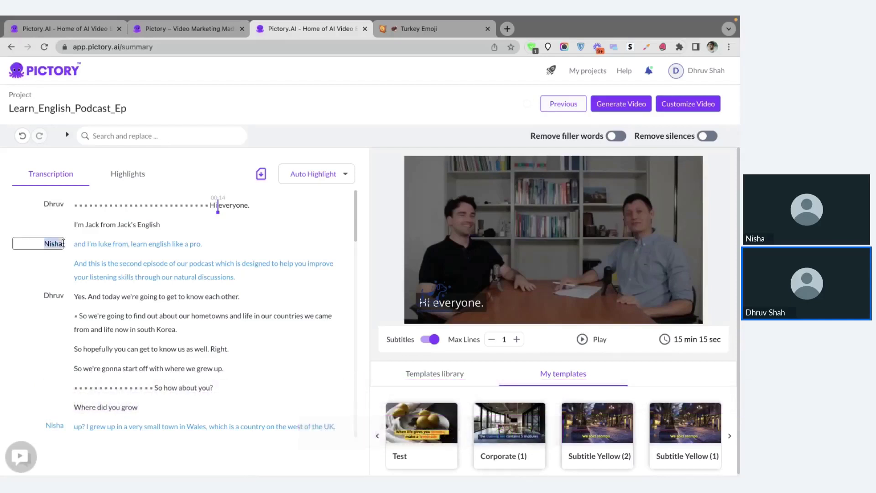
{"action": "key", "text": "BackSpace"}
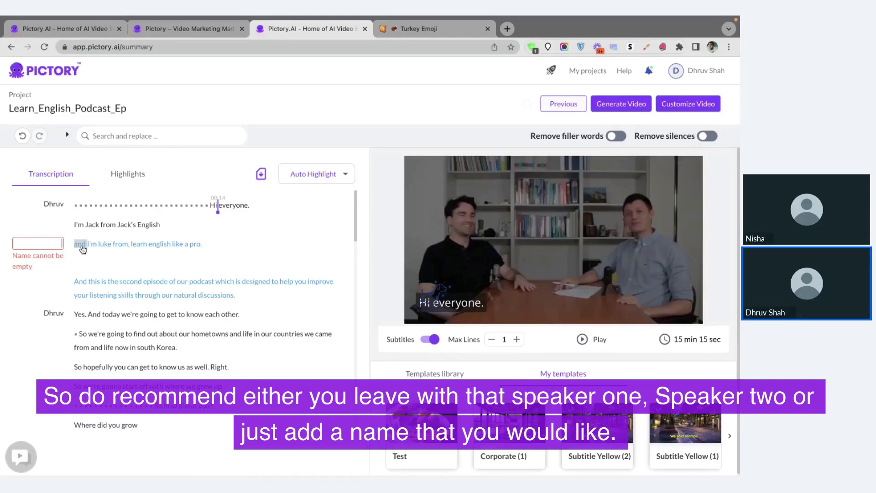
{"action": "type", "text": "Nisha"}
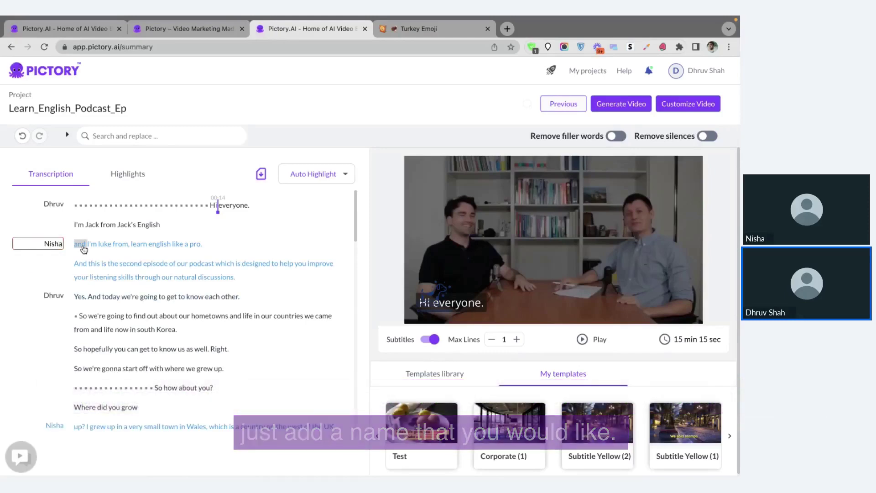
{"action": "key", "text": "Return"}
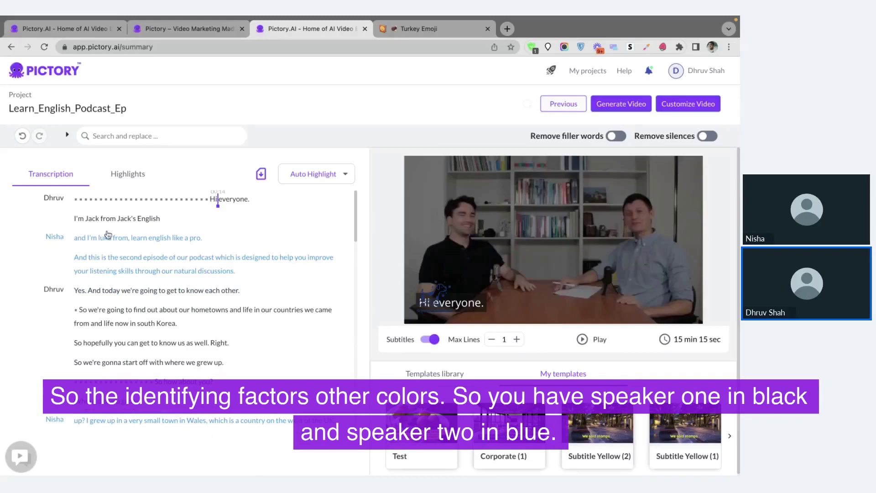
{"action": "scroll", "coordinate": [173, 251], "scroll_direction": "down", "scroll_amount": 1}
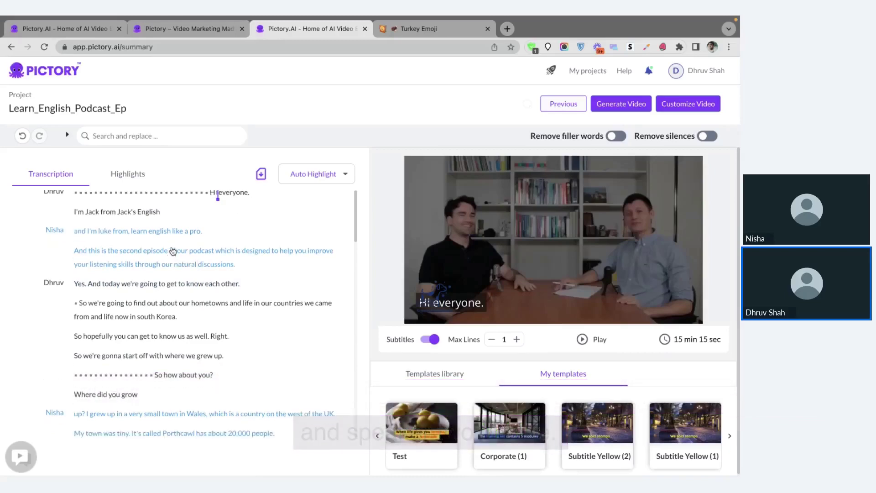
{"action": "scroll", "coordinate": [173, 251], "scroll_direction": "down", "scroll_amount": 5}
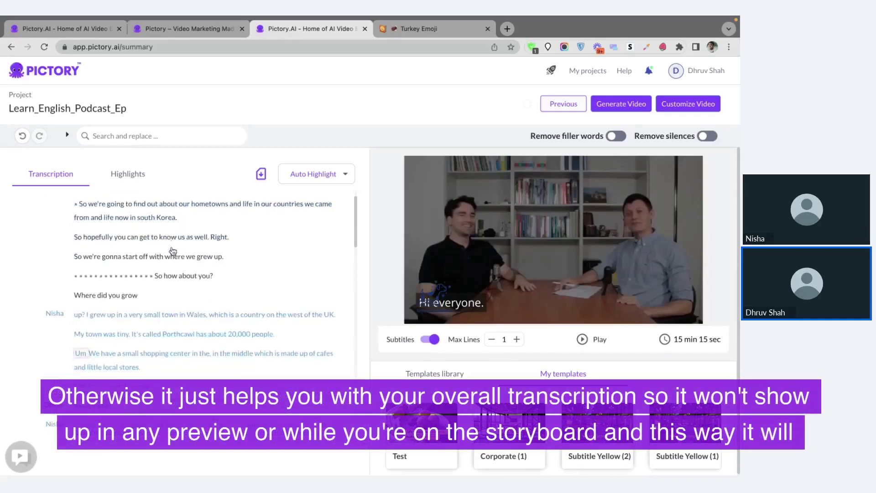
{"action": "scroll", "coordinate": [173, 251], "scroll_direction": "down", "scroll_amount": 10}
{"action": "scroll", "coordinate": [187, 277], "scroll_direction": "up", "scroll_amount": 15}
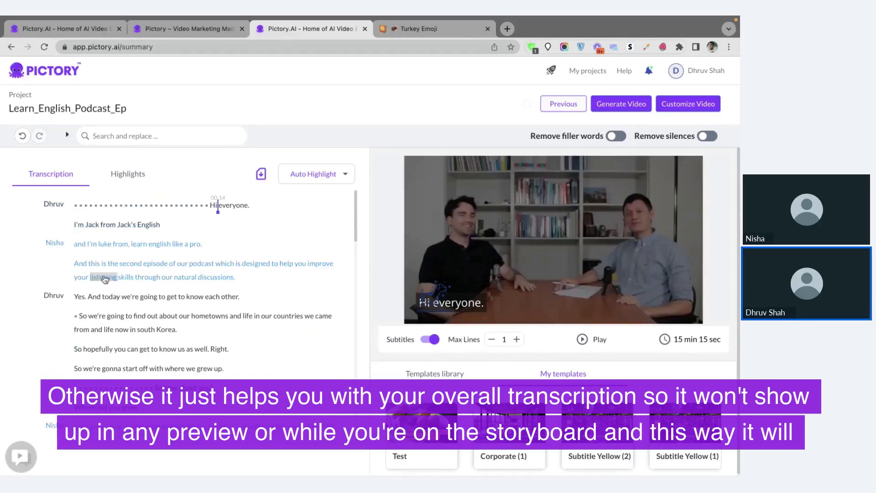
{"action": "scroll", "coordinate": [89, 277], "scroll_direction": "down", "scroll_amount": 1}
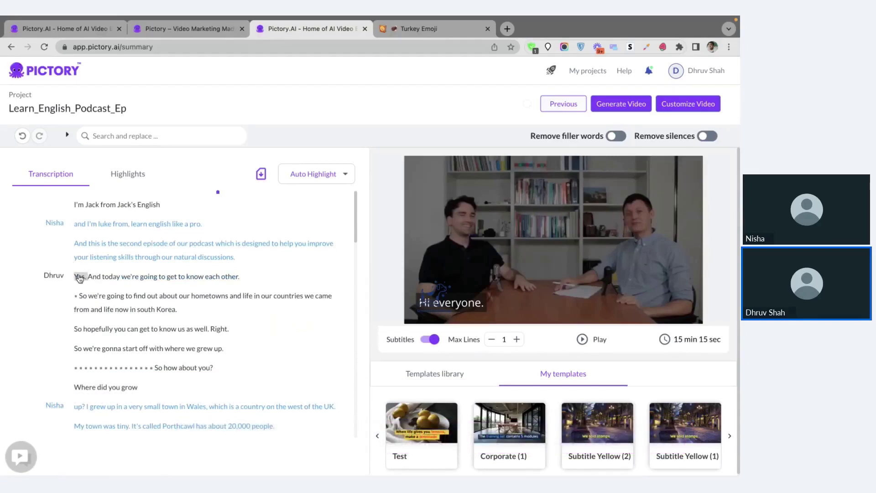
{"action": "scroll", "coordinate": [80, 280], "scroll_direction": "up", "scroll_amount": 1}
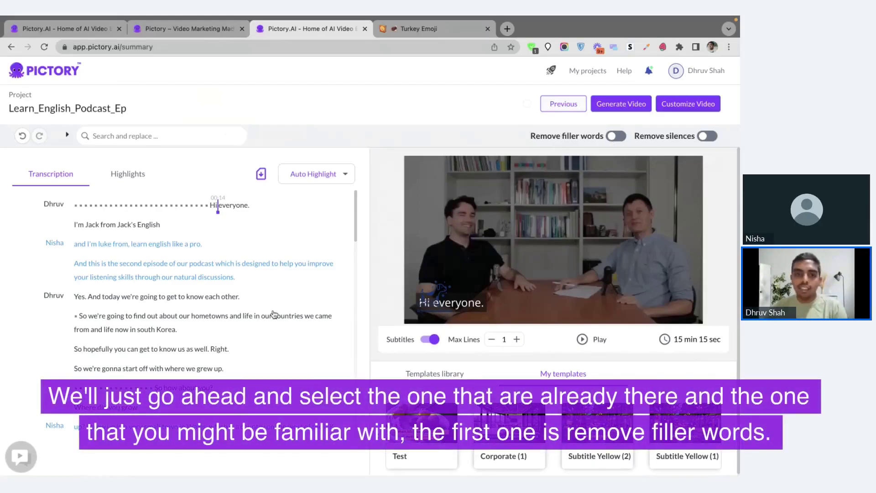
{"action": "scroll", "coordinate": [274, 314], "scroll_direction": "down", "scroll_amount": 10}
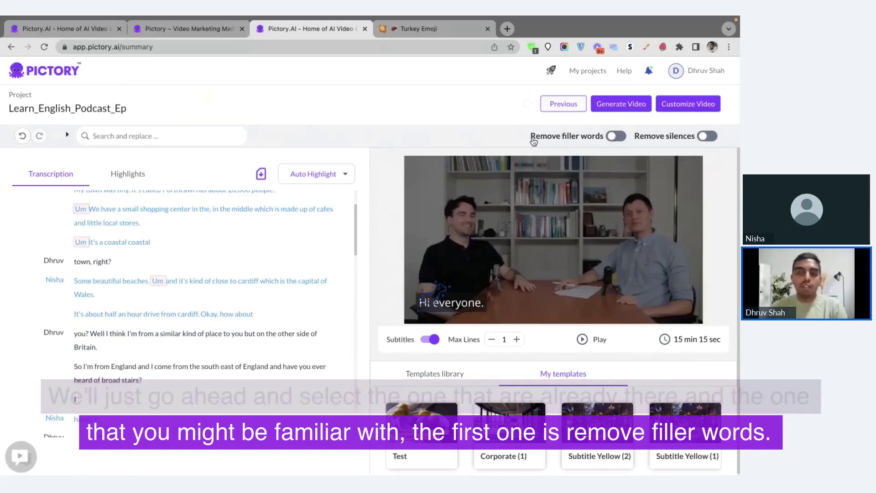
Turn on Remove filler words, shortening the podcast to 15 min 11 sec.
{"action": "scroll", "coordinate": [314, 249], "scroll_direction": "up", "scroll_amount": 1}
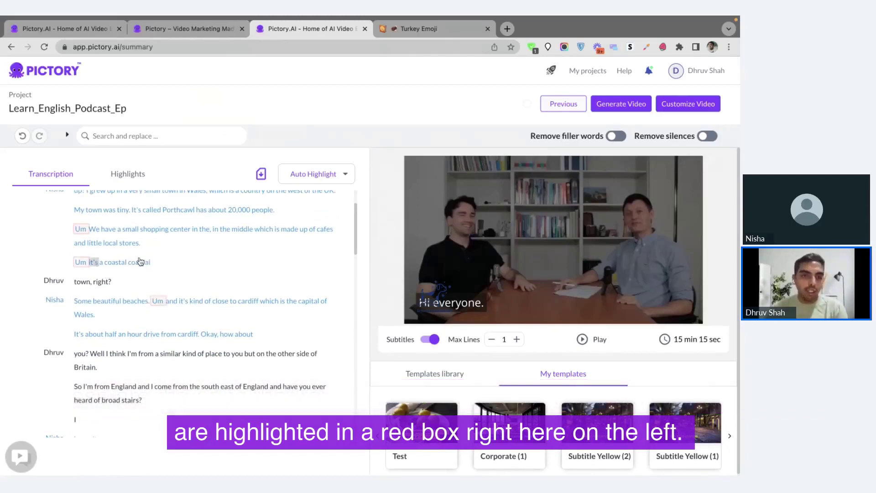
{"action": "left_click", "coordinate": [617, 137]}
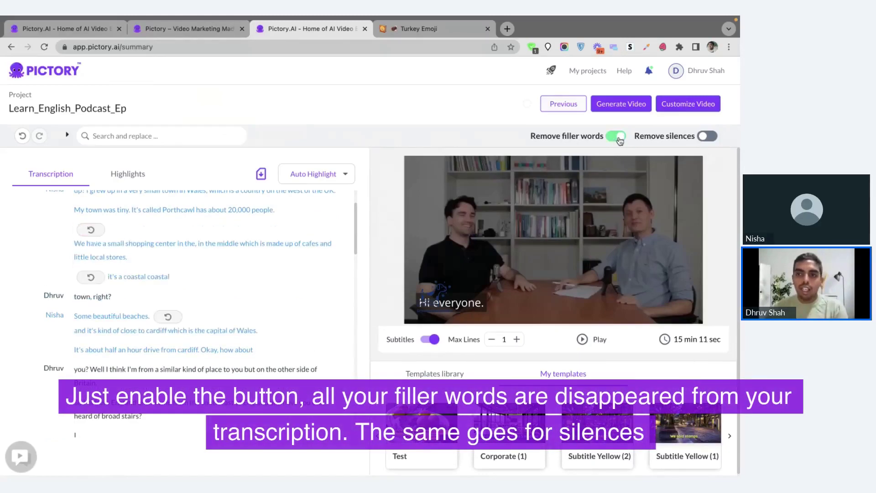
{"action": "scroll", "coordinate": [147, 304], "scroll_direction": "down", "scroll_amount": 5}
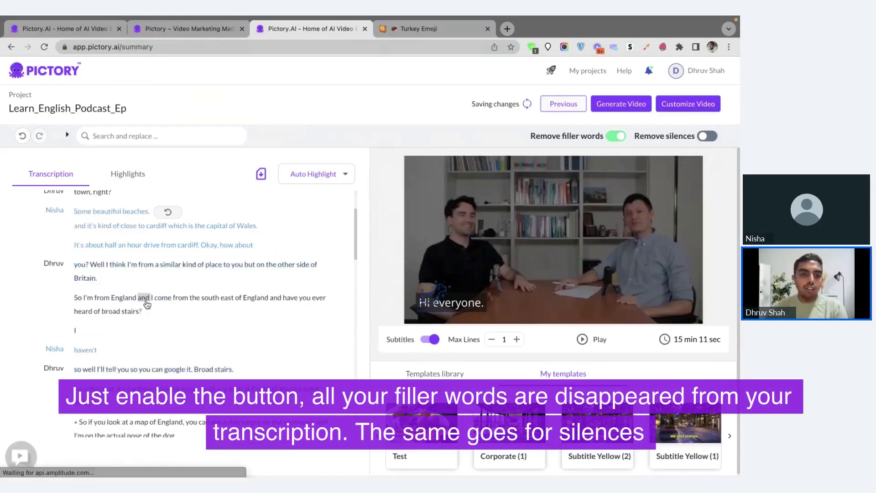
{"action": "scroll", "coordinate": [147, 305], "scroll_direction": "up", "scroll_amount": 10}
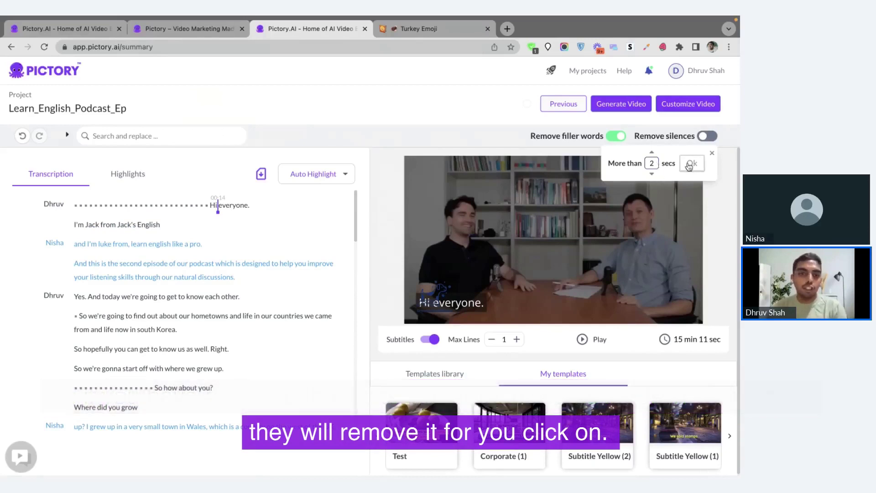
Remove silences over 2 seconds, cutting 7 silences and bringing the video to 14 min 14 sec.
{"action": "left_click", "coordinate": [691, 164]}
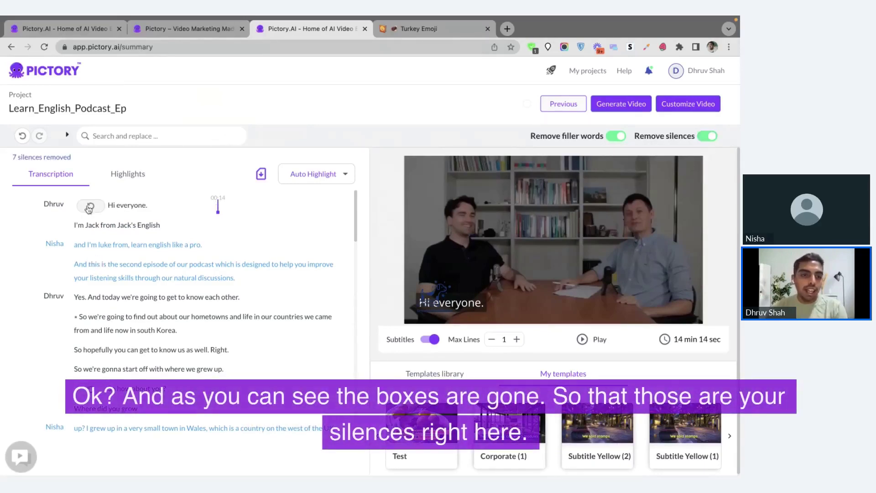
{"action": "scroll", "coordinate": [93, 213], "scroll_direction": "down", "scroll_amount": 1}
{"action": "scroll", "coordinate": [98, 343], "scroll_direction": "up", "scroll_amount": 1}
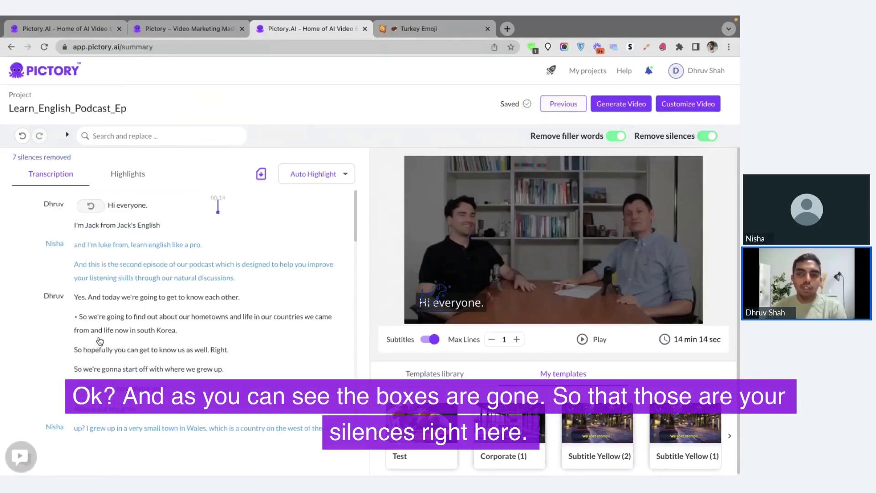
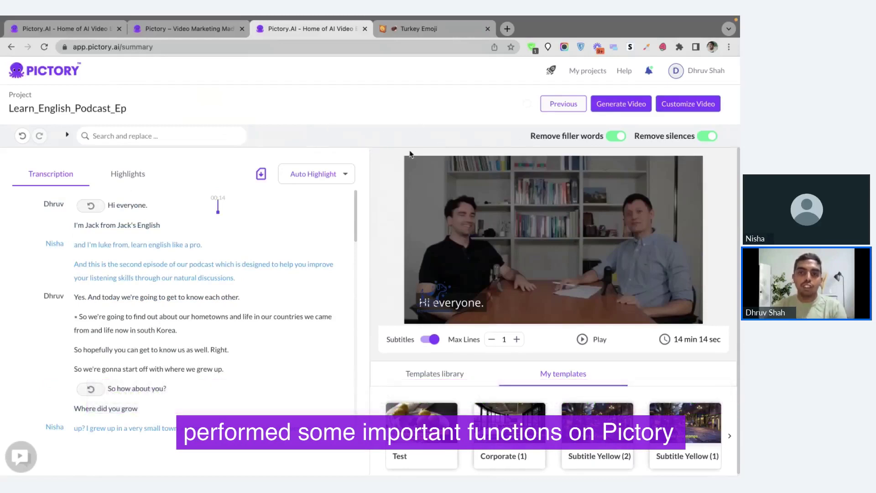
Add the selected sentences and the hometowns sentence to highlights.
{"action": "left_click", "coordinate": [120, 264]}
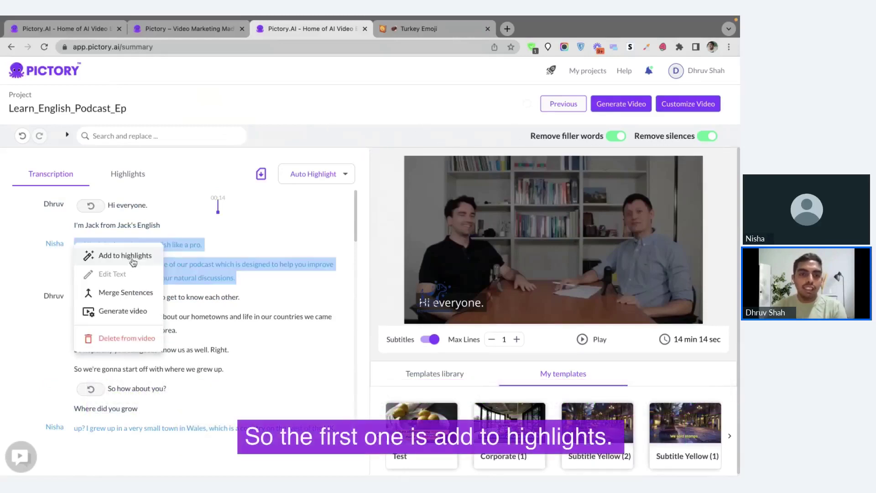
{"action": "left_click", "coordinate": [133, 257]}
{"action": "left_click_drag", "start_coordinate": [75, 317], "coordinate": [178, 331]}
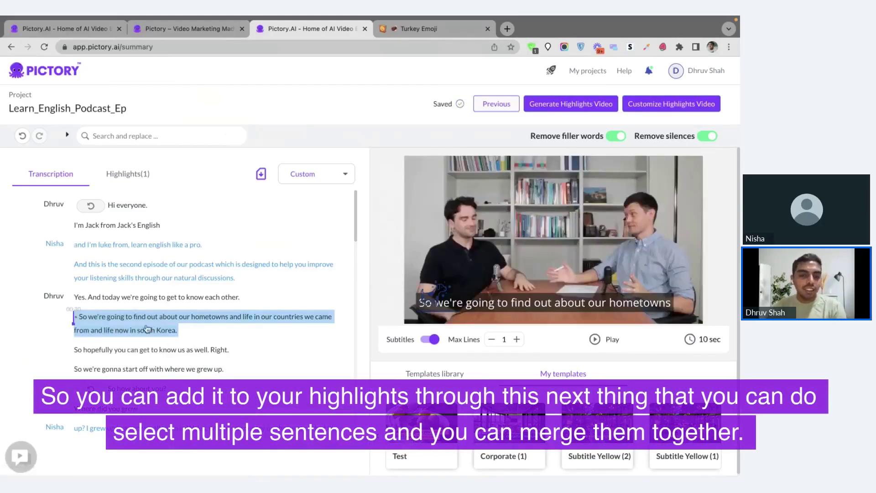
{"action": "left_click", "coordinate": [171, 354]}
{"action": "right_click", "coordinate": [167, 351]}
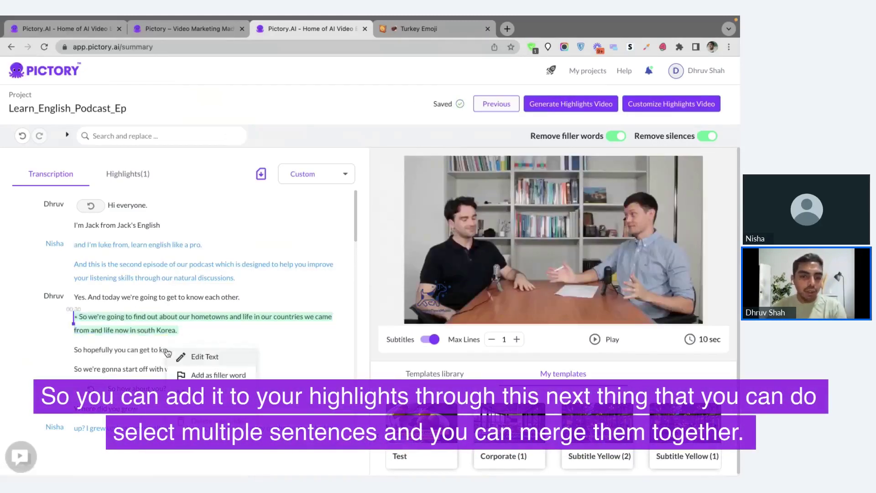
{"action": "left_click", "coordinate": [214, 344]}
Merge the two sentences ending in 'Right.' and extend the selection to 'where we grew up'.
{"action": "left_click_drag", "start_coordinate": [218, 355], "coordinate": [81, 316]}
{"action": "right_click", "coordinate": [73, 317]}
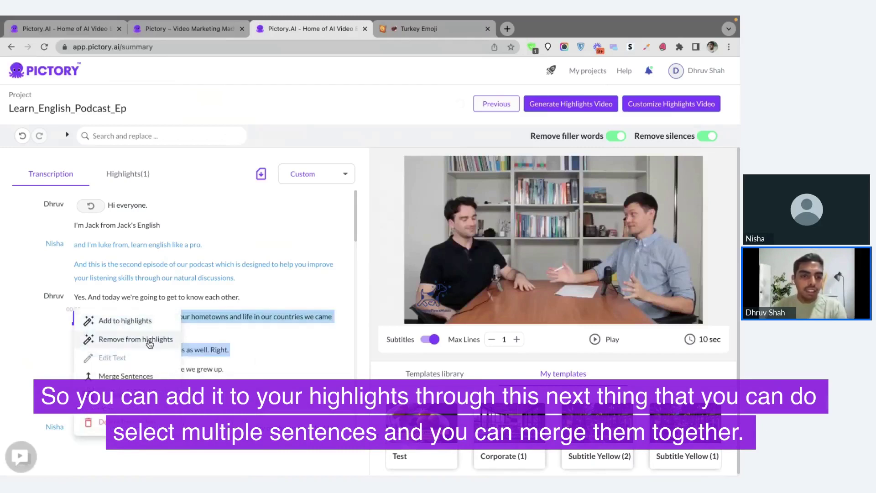
{"action": "left_click", "coordinate": [143, 379]}
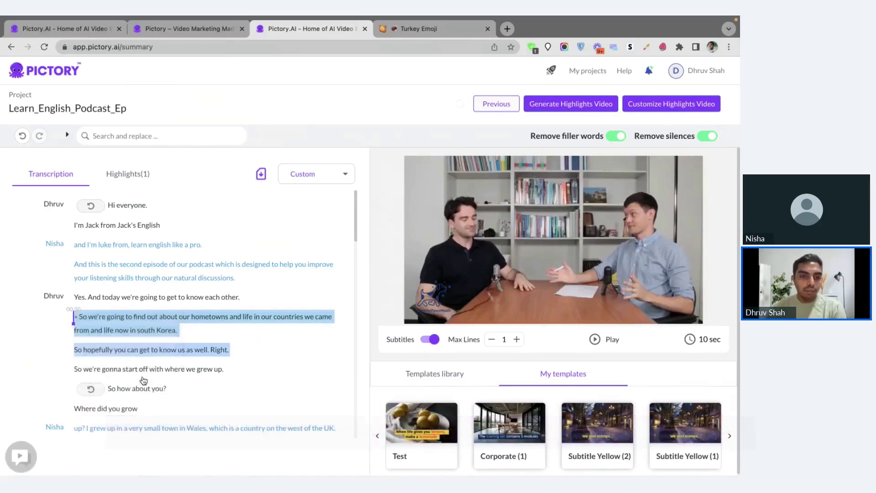
{"action": "right_click", "coordinate": [76, 315]}
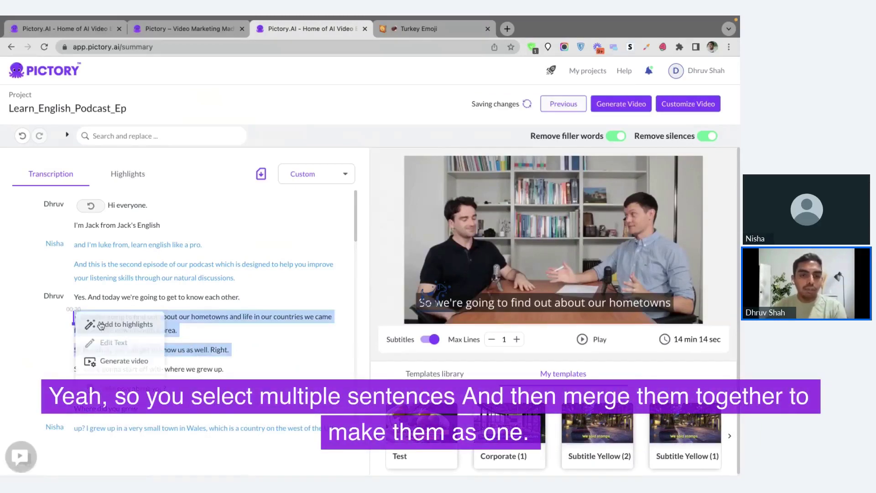
{"action": "left_click", "coordinate": [181, 327]}
{"action": "left_click", "coordinate": [136, 371], "text": "shift"}
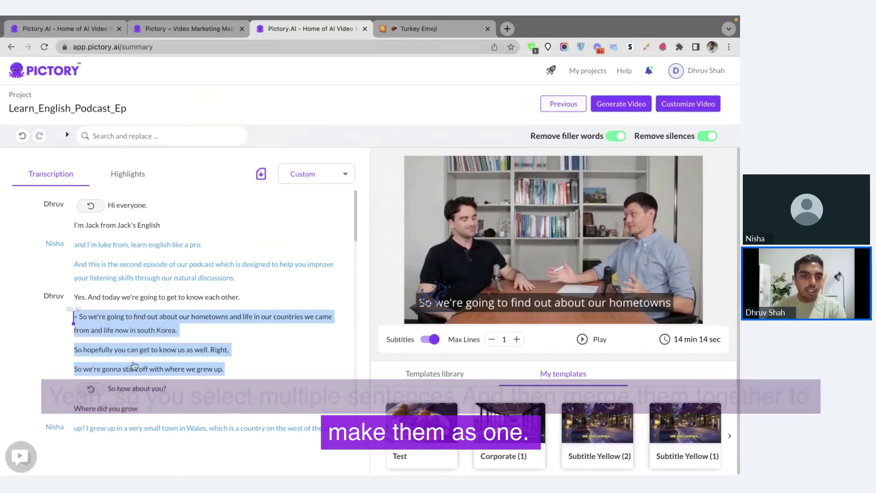
Add the four sentences from 'Yes.' to 'grew up.' to highlights and view the Highlights list.
{"action": "scroll", "coordinate": [130, 320], "scroll_direction": "down", "scroll_amount": 1}
{"action": "left_click_drag", "start_coordinate": [164, 313], "coordinate": [202, 314]}
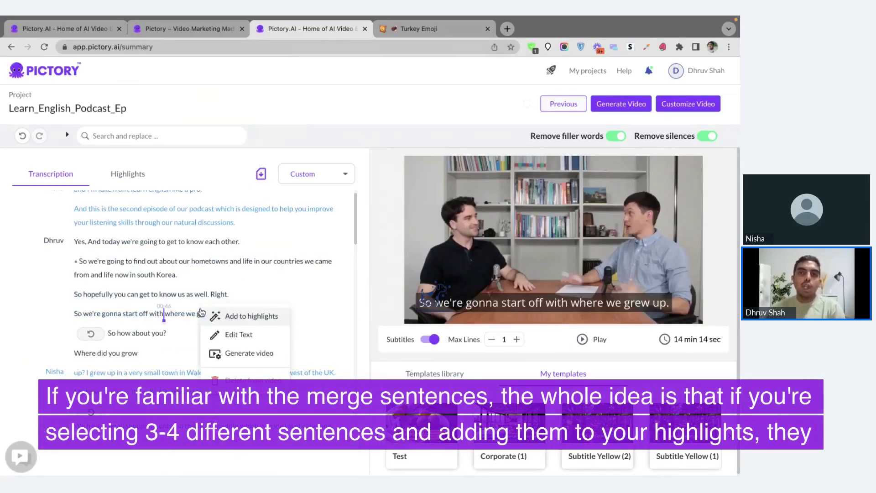
{"action": "left_click", "coordinate": [183, 280]}
{"action": "left_click_drag", "start_coordinate": [182, 279], "coordinate": [151, 275]}
{"action": "left_click", "coordinate": [76, 244]}
{"action": "left_click_drag", "start_coordinate": [75, 244], "coordinate": [224, 316]}
{"action": "left_click", "coordinate": [249, 323]}
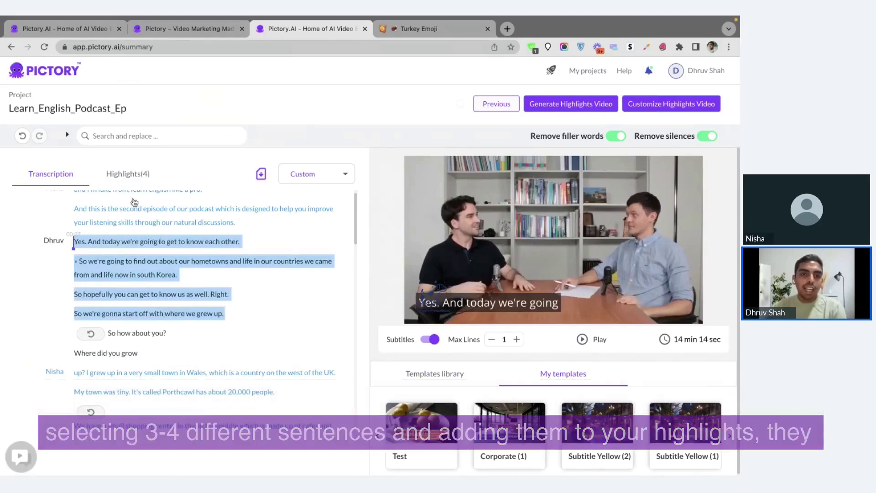
{"action": "left_click", "coordinate": [130, 181]}
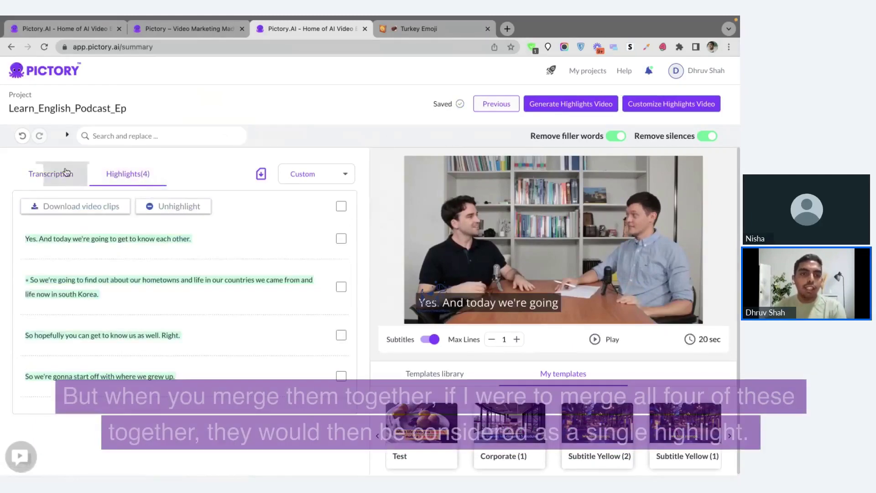
Back in the full transcript, remove the four sentences from highlights.
{"action": "left_click", "coordinate": [64, 174]}
{"action": "left_click_drag", "start_coordinate": [231, 375], "coordinate": [78, 297]}
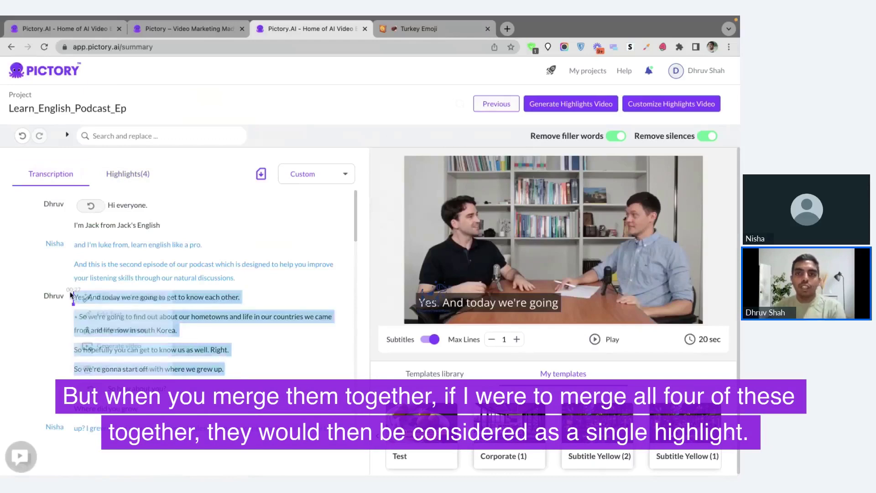
{"action": "left_click", "coordinate": [131, 301]}
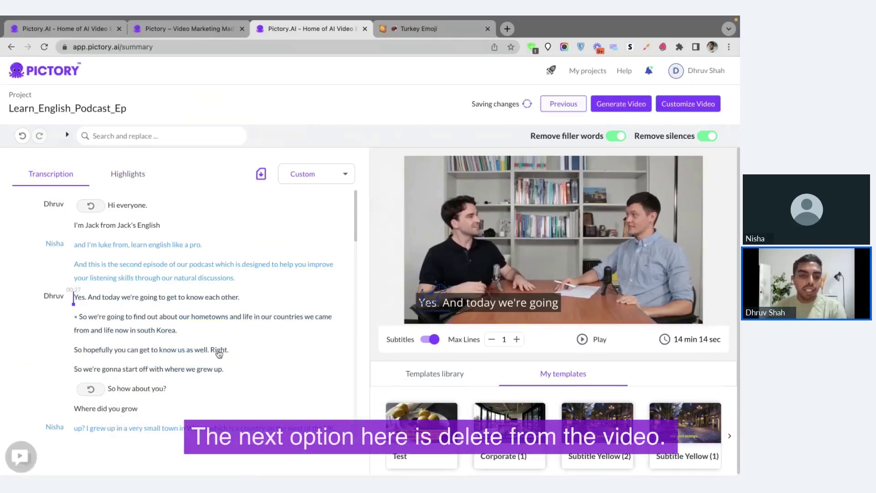
Select the sentence about getting to know us.
{"action": "left_click_drag", "start_coordinate": [219, 354], "coordinate": [82, 343]}
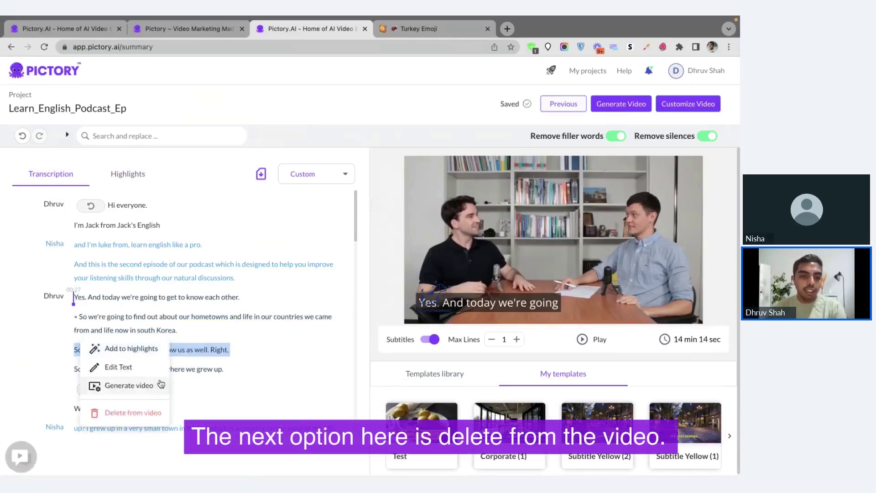
{"action": "left_click", "coordinate": [197, 347]}
{"action": "left_click_drag", "start_coordinate": [201, 350], "coordinate": [228, 356]}
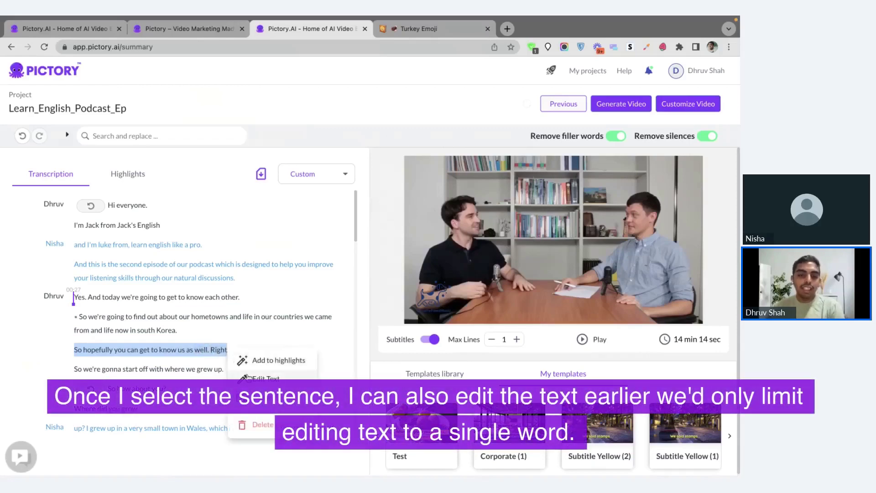
Replace the word 'hometowns' with 'city'.
{"action": "left_click", "coordinate": [204, 326]}
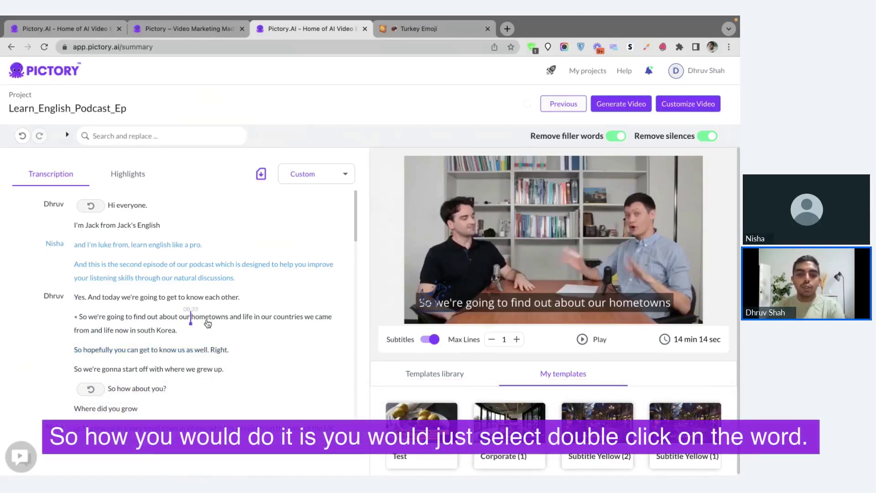
{"action": "double_click", "coordinate": [208, 322]}
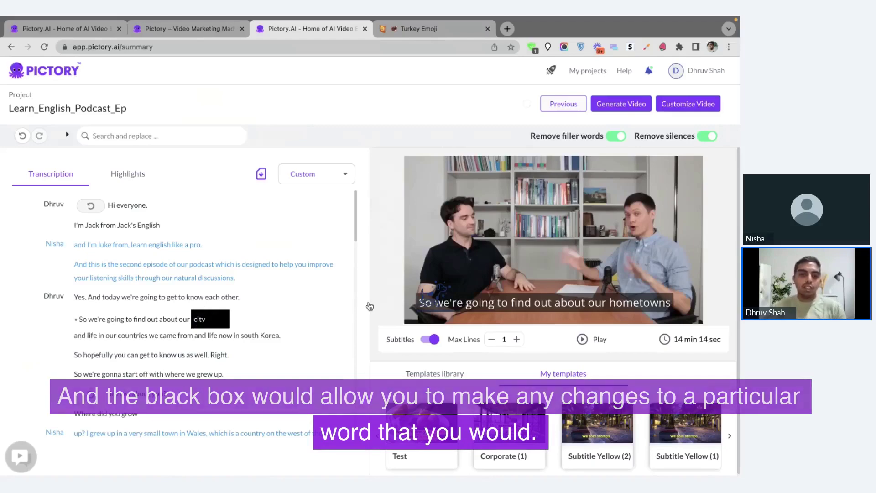
{"action": "key", "text": "Return"}
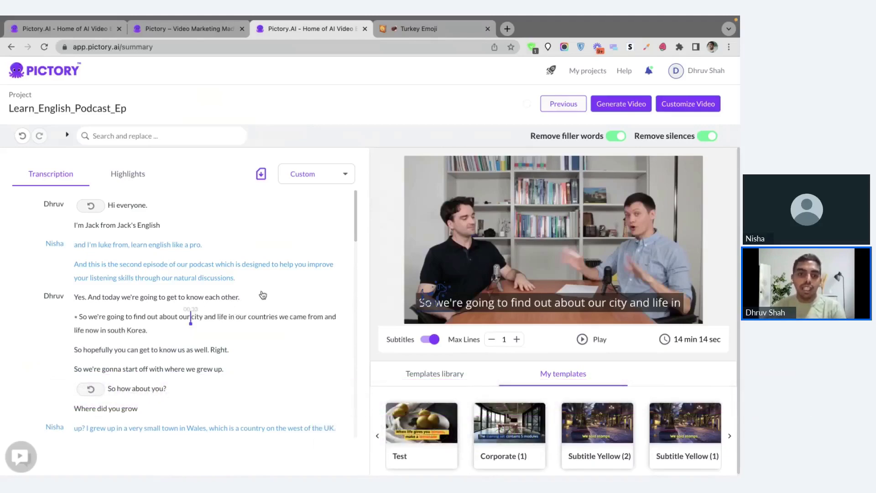
Rewrite the following sentence as 'Now you get to know us'.
{"action": "left_click_drag", "start_coordinate": [233, 350], "coordinate": [73, 350]}
{"action": "left_click", "coordinate": [124, 377]}
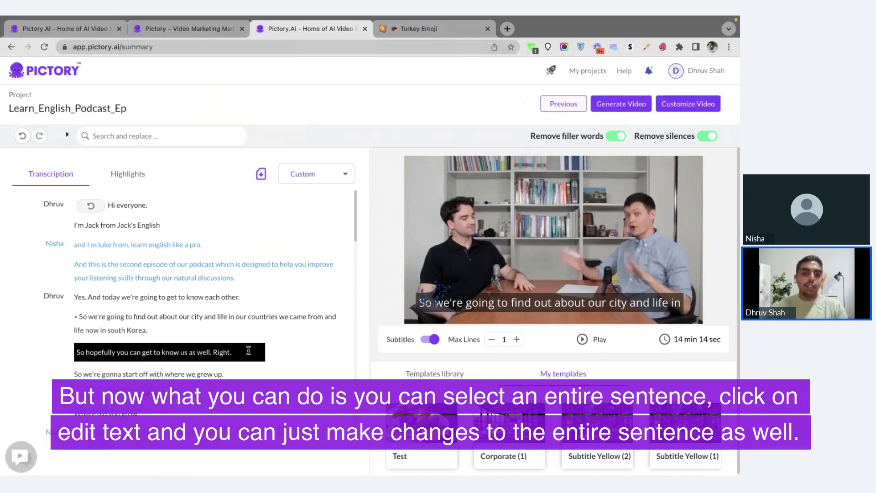
{"action": "left_click_drag", "start_coordinate": [232, 352], "coordinate": [89, 350]}
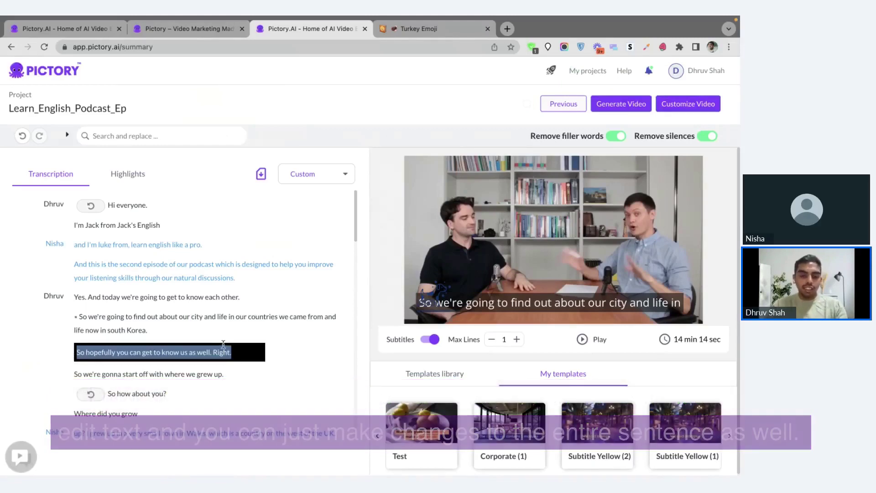
{"action": "type", "text": "Now "}
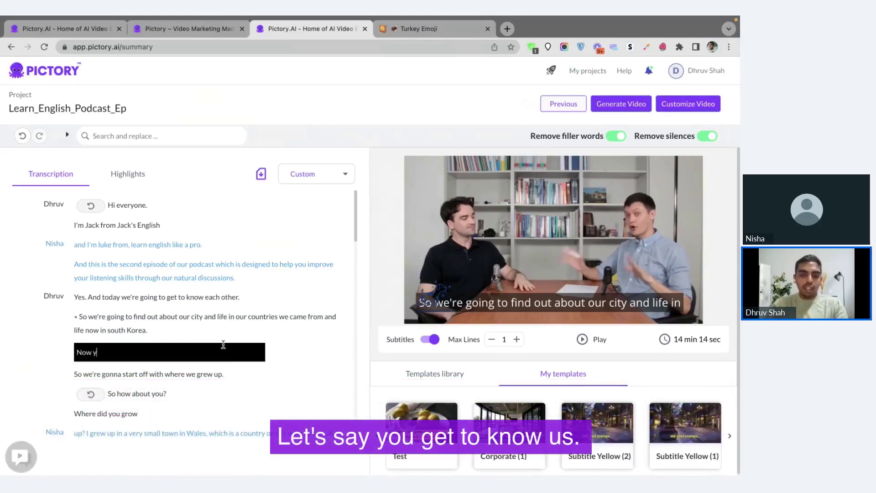
{"action": "type", "text": "you get to know u"}
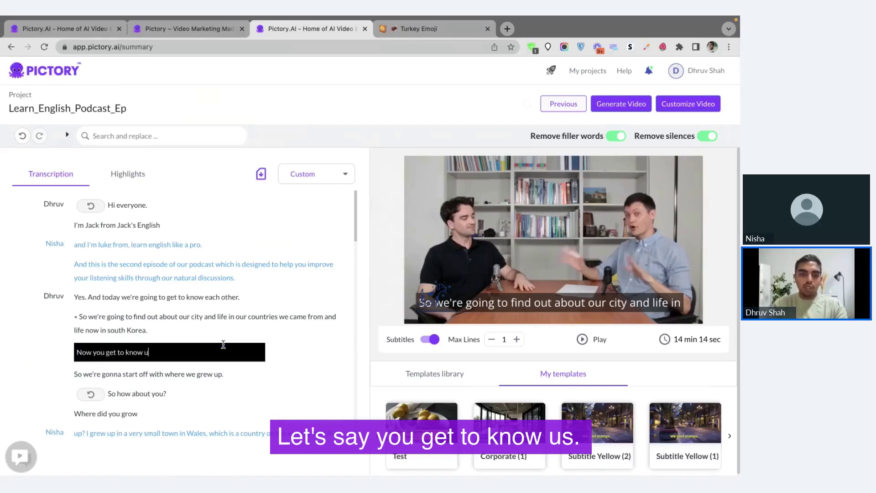
{"action": "type", "text": "s"}
{"action": "scroll", "coordinate": [171, 388], "scroll_direction": "down", "scroll_amount": 2}
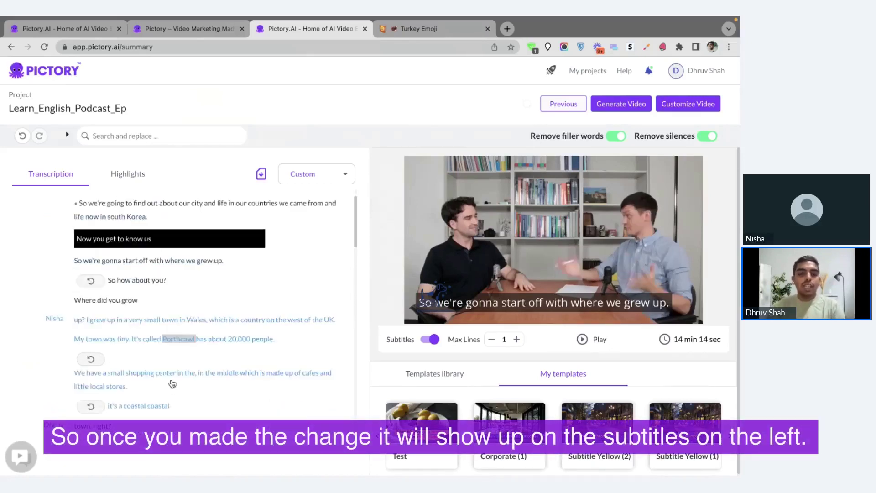
{"action": "scroll", "coordinate": [84, 280], "scroll_direction": "up", "scroll_amount": 1}
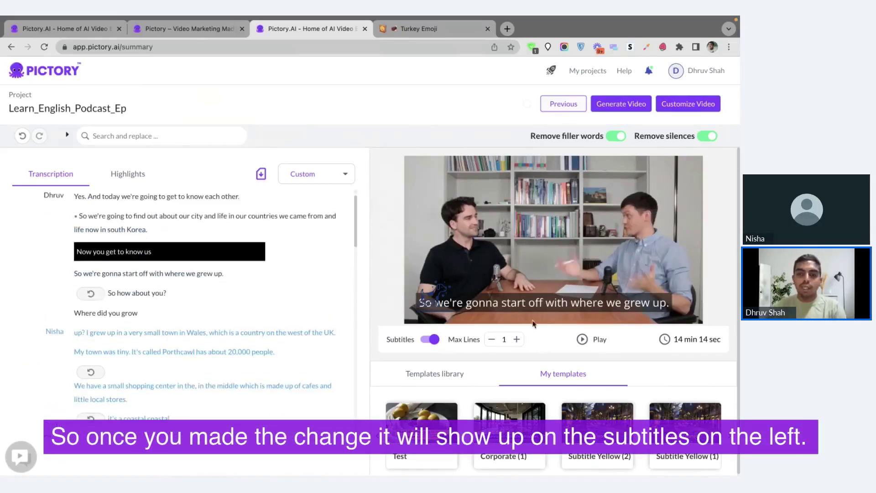
Inspect word and sentence options for 'with', the England map sentence and 'dog'.
{"action": "left_click", "coordinate": [156, 273]}
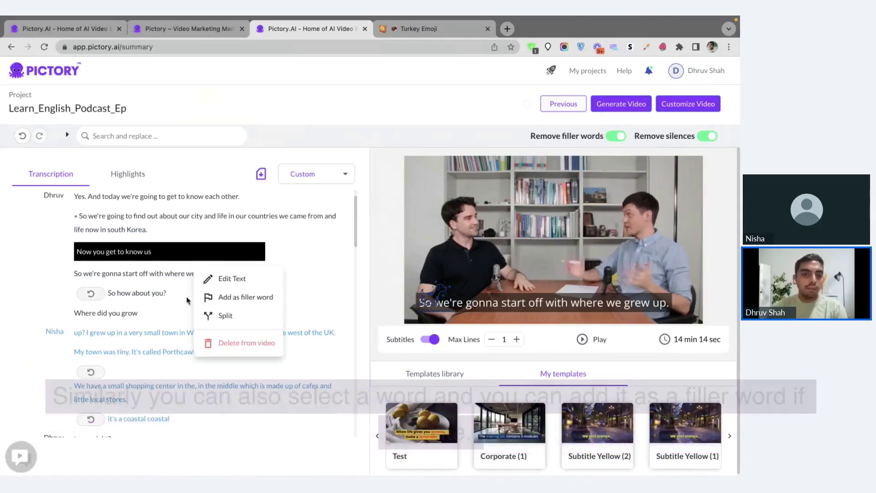
{"action": "left_click", "coordinate": [158, 274]}
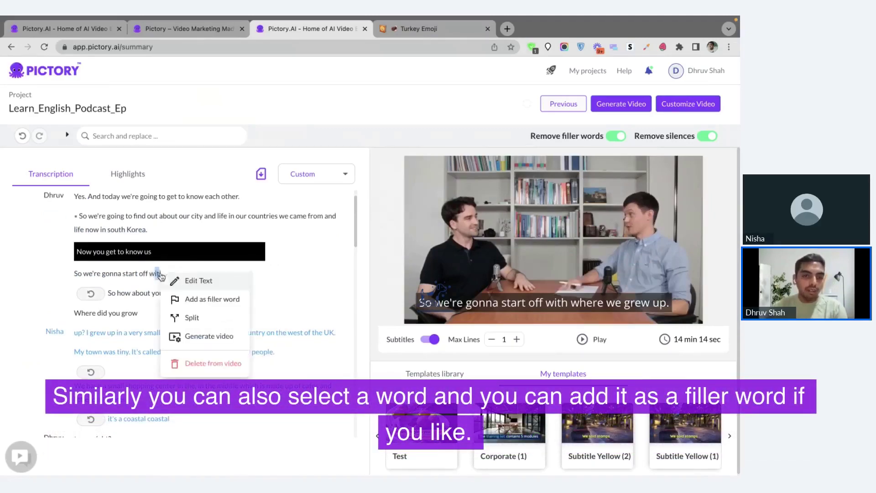
{"action": "left_click", "coordinate": [189, 299]}
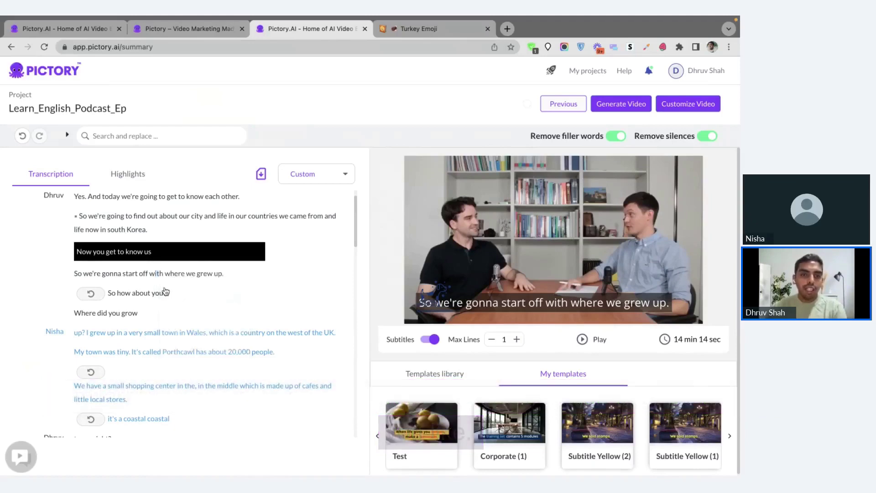
{"action": "left_click_drag", "start_coordinate": [320, 250], "coordinate": [77, 251]}
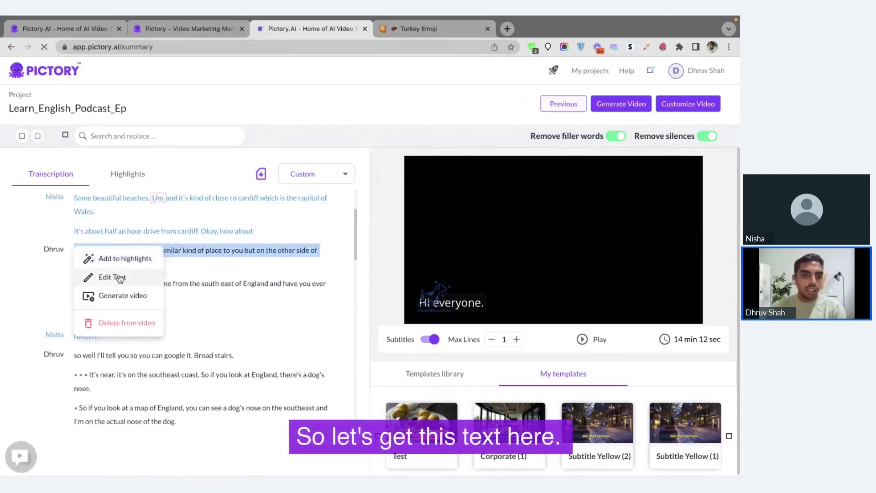
{"action": "left_click", "coordinate": [115, 277]}
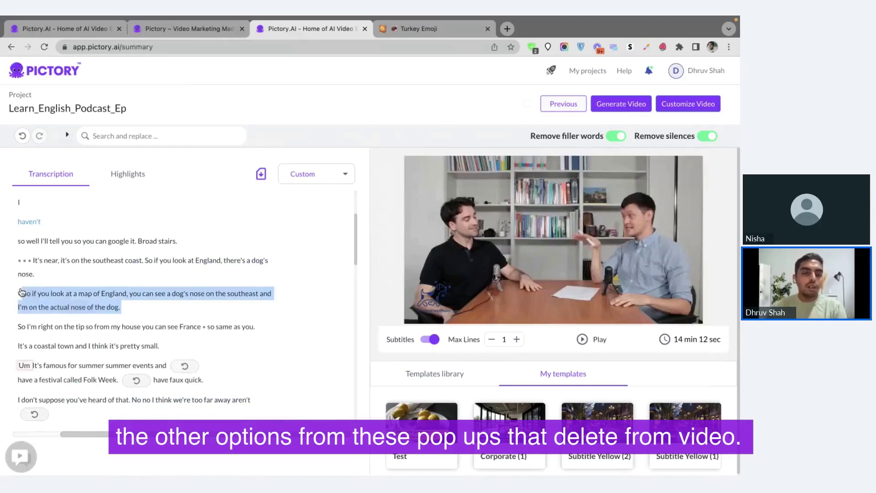
{"action": "left_click_drag", "start_coordinate": [21, 291], "coordinate": [21, 292]}
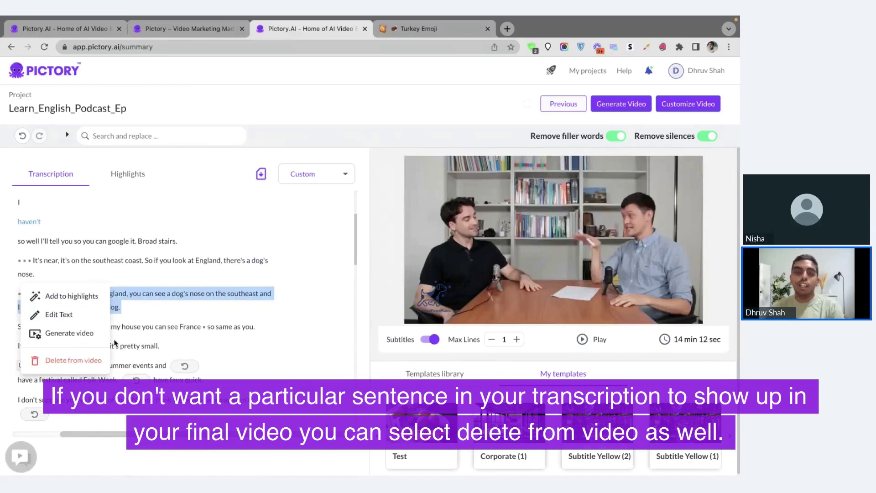
{"action": "left_click", "coordinate": [93, 359]}
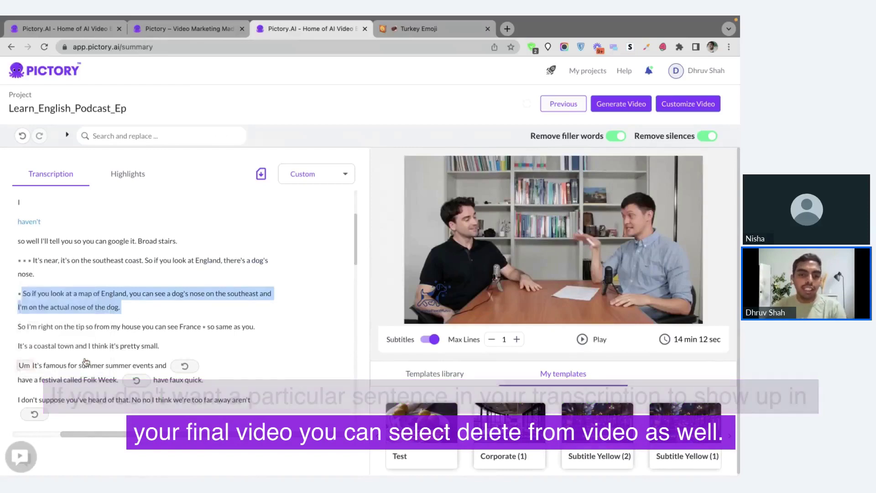
{"action": "scroll", "coordinate": [156, 316], "scroll_direction": "down", "scroll_amount": 1}
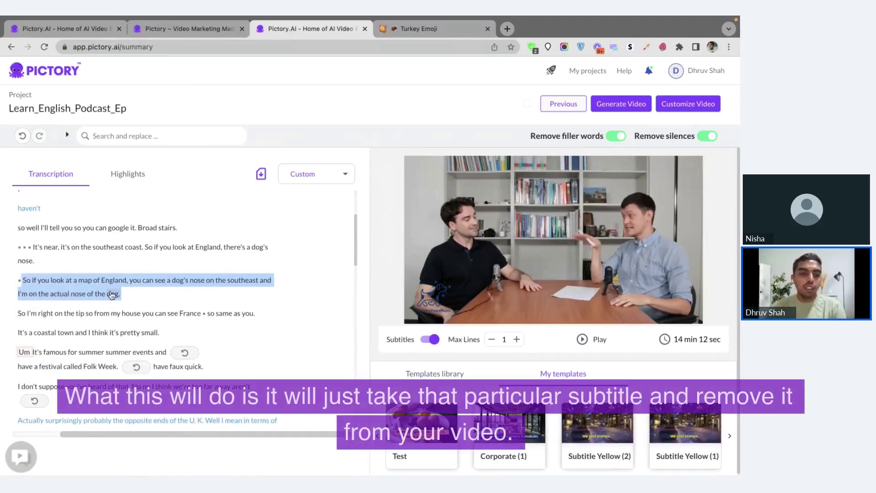
{"action": "left_click", "coordinate": [114, 293]}
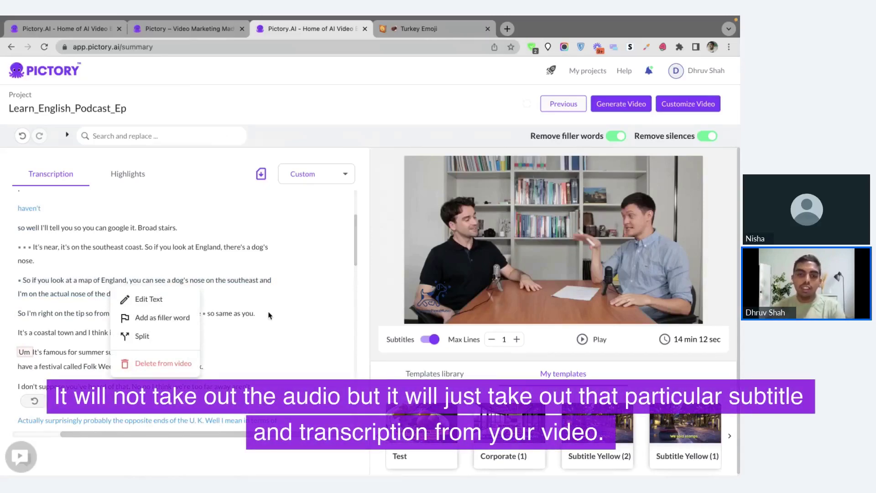
{"action": "left_click", "coordinate": [269, 315]}
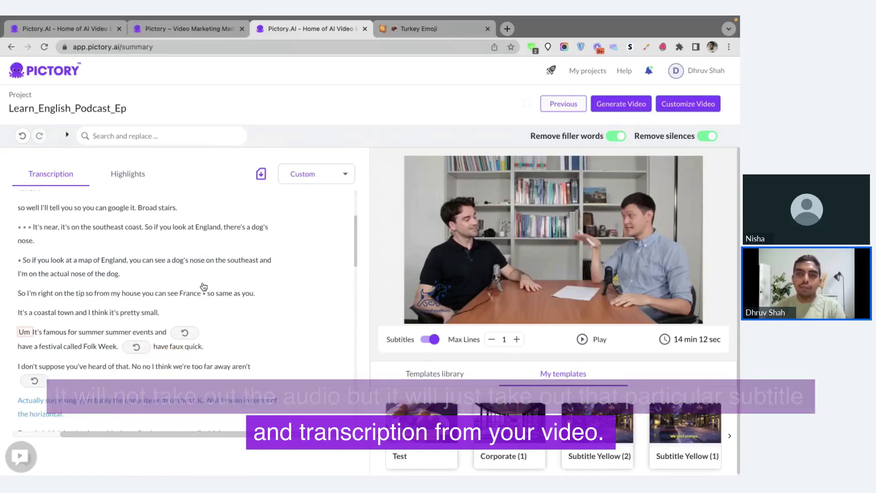
Delete 'It's a coastal town and I think it's pretty small.' and select the next line.
{"action": "scroll", "coordinate": [152, 290], "scroll_direction": "down", "scroll_amount": 1}
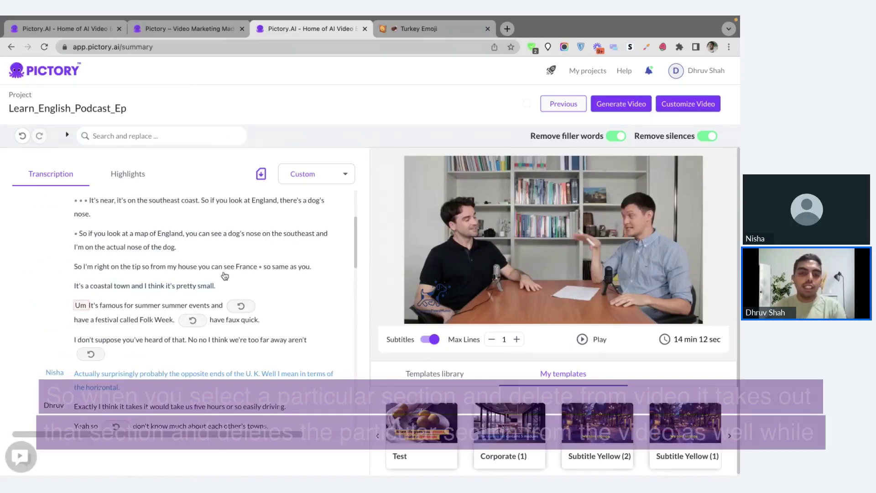
{"action": "left_click_drag", "start_coordinate": [151, 291], "coordinate": [19, 285]}
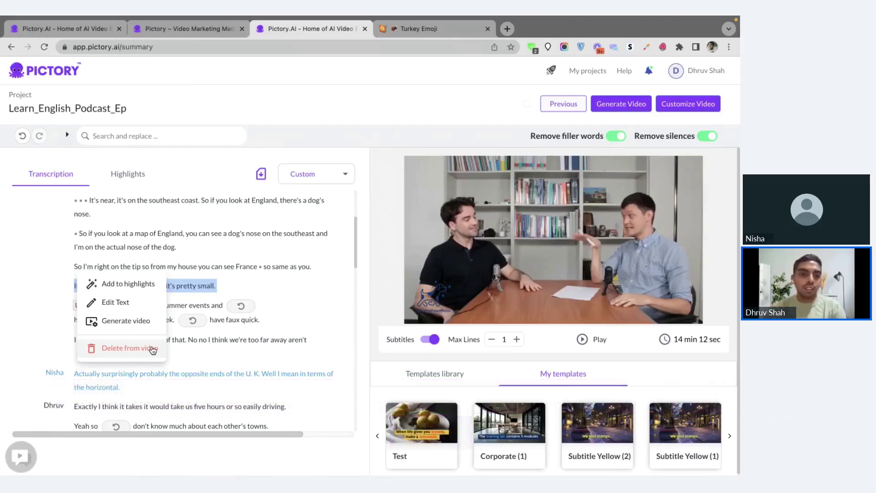
{"action": "left_click", "coordinate": [153, 349]}
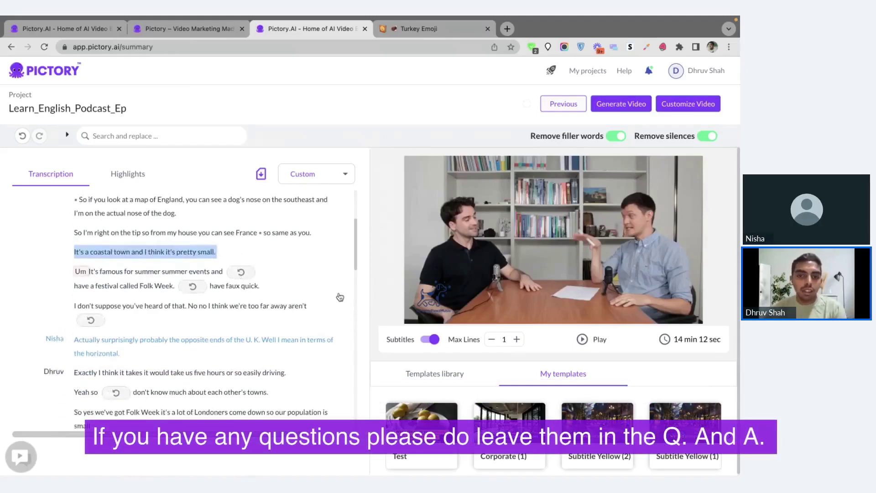
{"action": "scroll", "coordinate": [340, 297], "scroll_direction": "down", "scroll_amount": 1}
{"action": "scroll", "coordinate": [321, 283], "scroll_direction": "down", "scroll_amount": 4}
{"action": "left_click", "coordinate": [192, 245]}
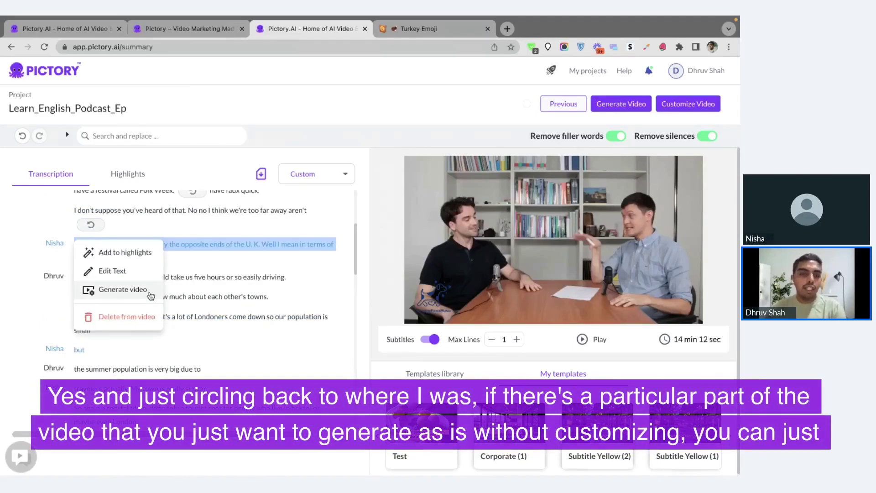
{"action": "left_click", "coordinate": [239, 261]}
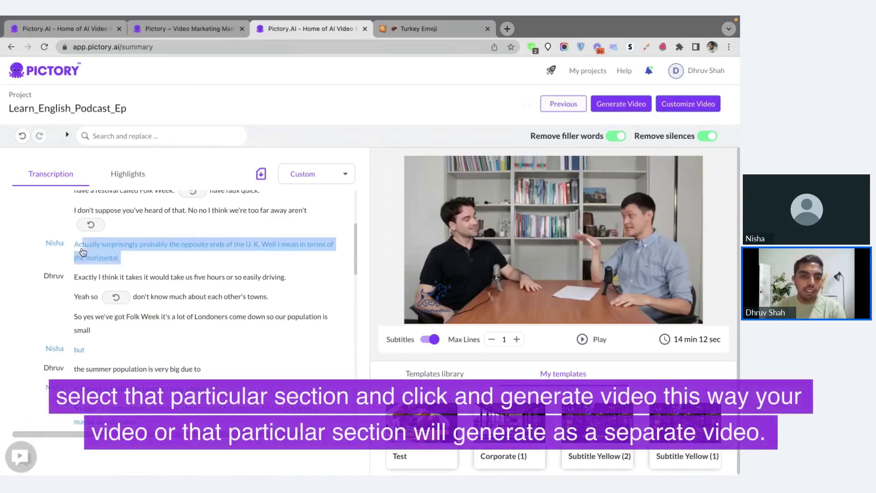
{"action": "left_click", "coordinate": [82, 249]}
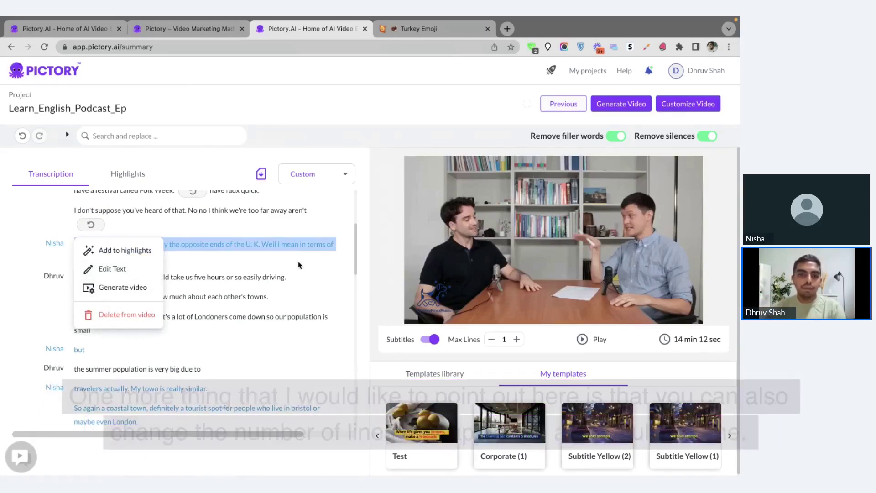
{"action": "left_click", "coordinate": [296, 269]}
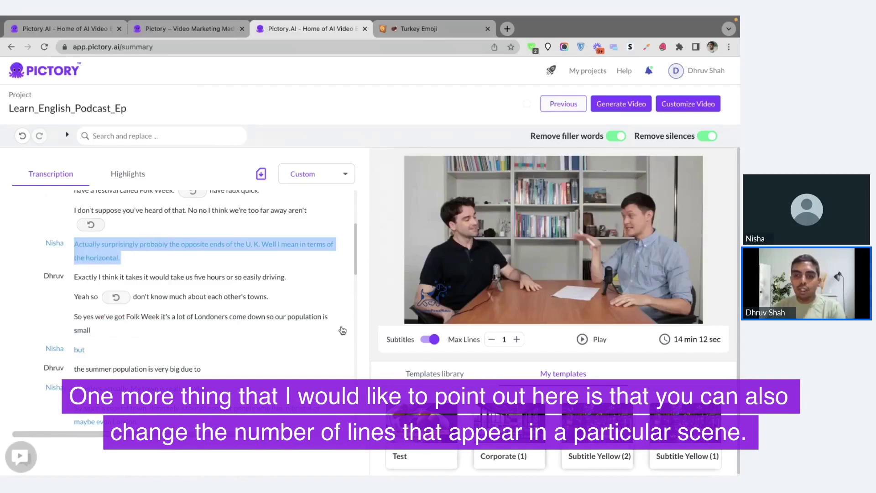
Set the subtitle Max Lines to 2.
{"action": "left_click", "coordinate": [146, 263]}
{"action": "scroll", "coordinate": [145, 263], "scroll_direction": "up", "scroll_amount": 15}
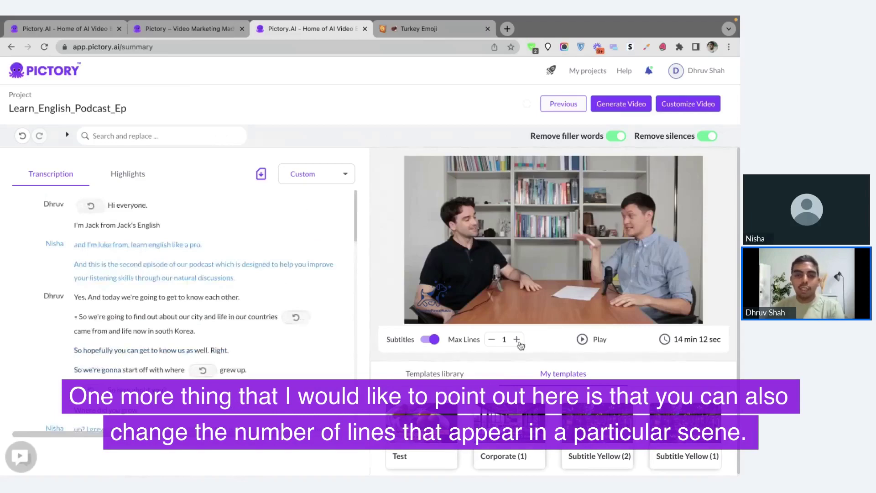
{"action": "left_click", "coordinate": [209, 301]}
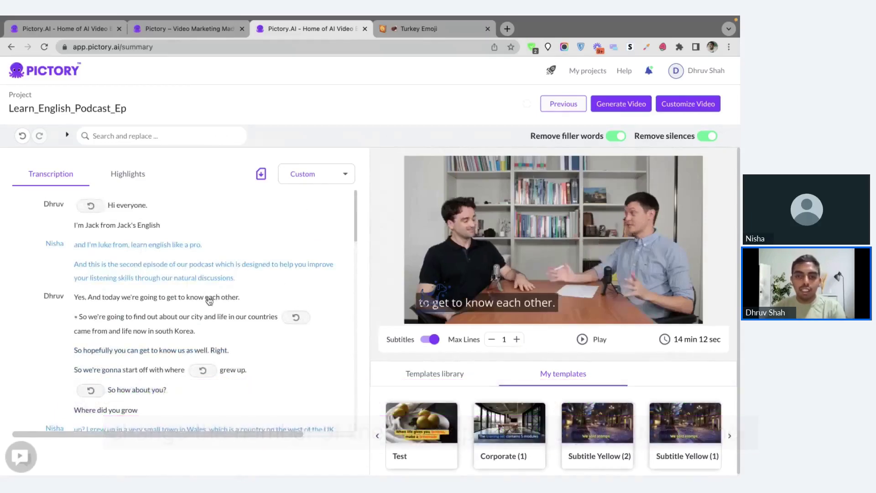
{"action": "left_click", "coordinate": [517, 340]}
{"action": "left_click", "coordinate": [517, 340]}
{"action": "left_click", "coordinate": [517, 340]}
{"action": "left_click", "coordinate": [517, 340]}
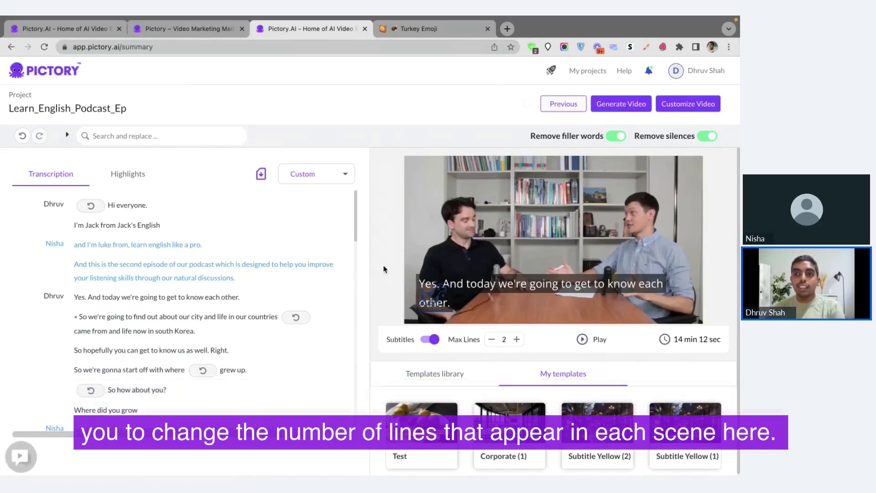
Show the built-in Templates library, then switch to the meeting's question list.
{"action": "left_click", "coordinate": [437, 382]}
{"action": "key", "text": "ctrl+Left"}
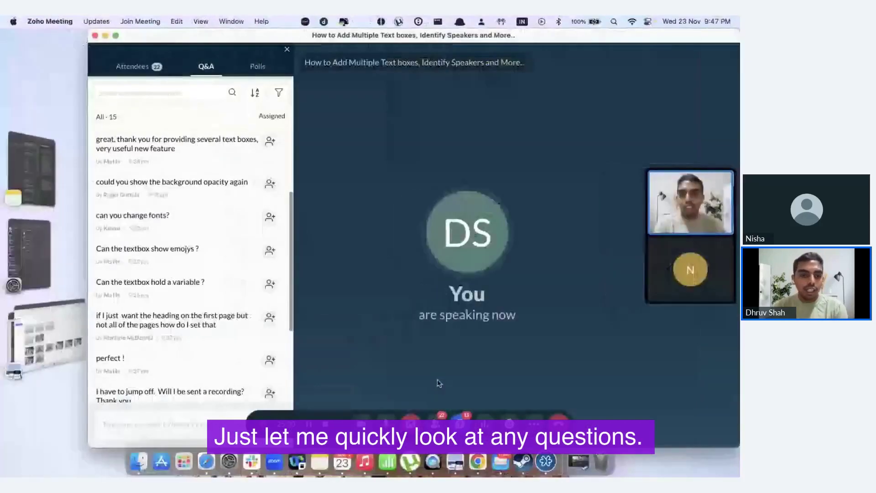
{"action": "scroll", "coordinate": [254, 349], "scroll_direction": "down", "scroll_amount": 2}
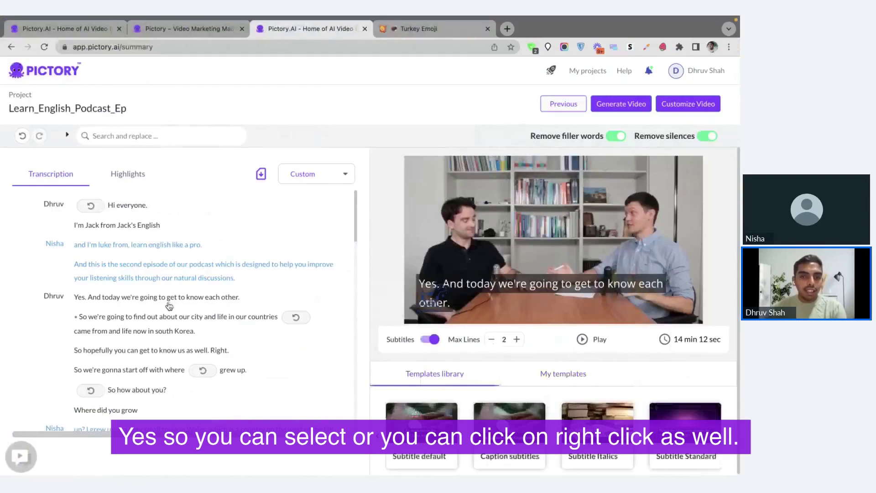
{"action": "double_click", "coordinate": [184, 331]}
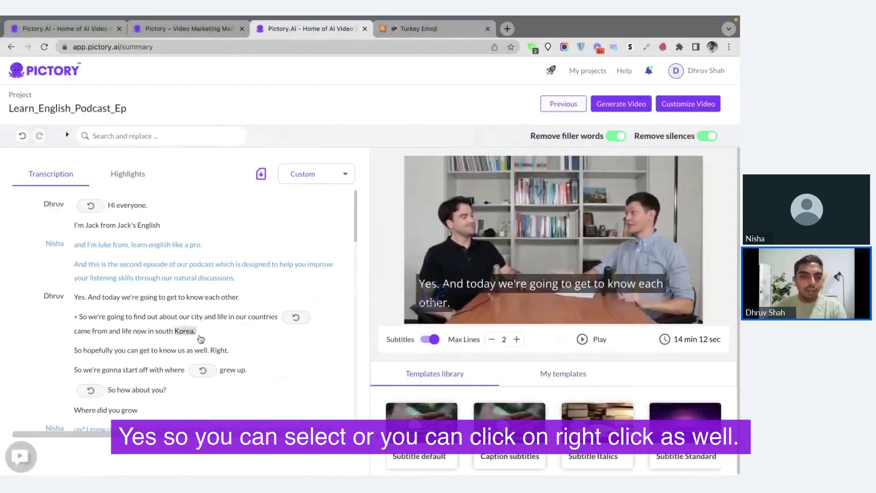
{"action": "left_click_drag", "start_coordinate": [195, 333], "coordinate": [137, 320]}
{"action": "left_click_drag", "start_coordinate": [137, 322], "coordinate": [77, 317]}
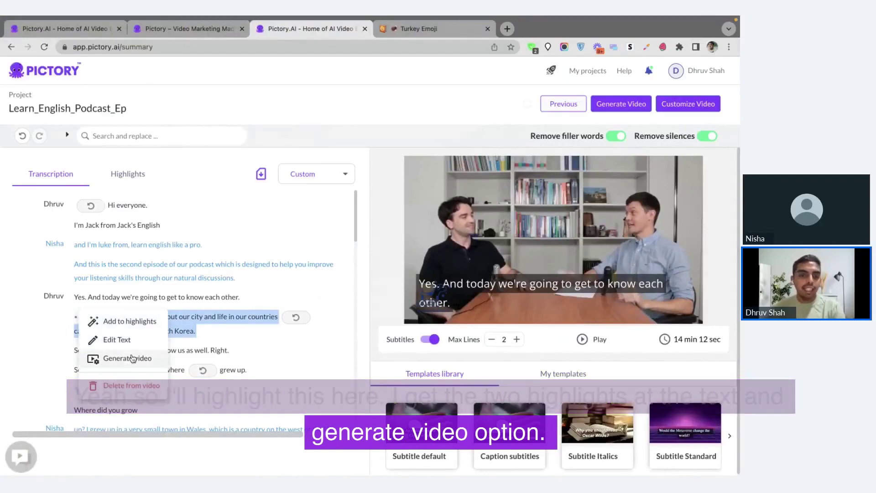
{"action": "left_click", "coordinate": [197, 336]}
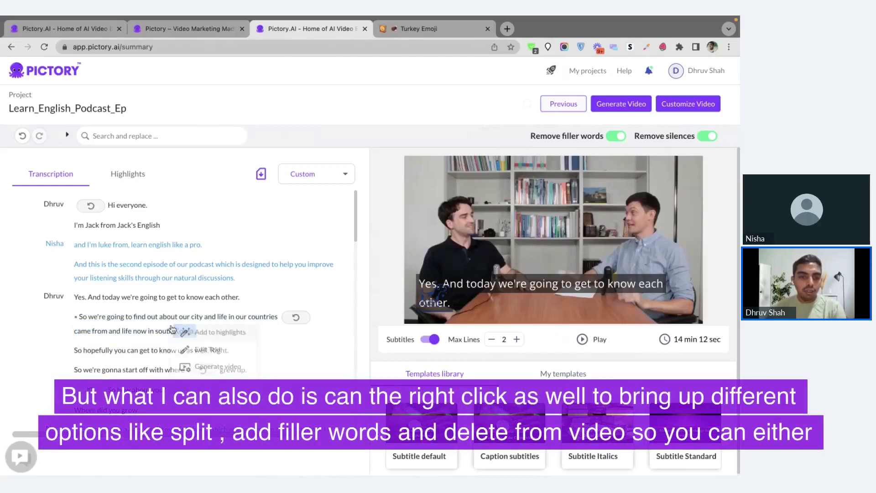
{"action": "right_click", "coordinate": [138, 329]}
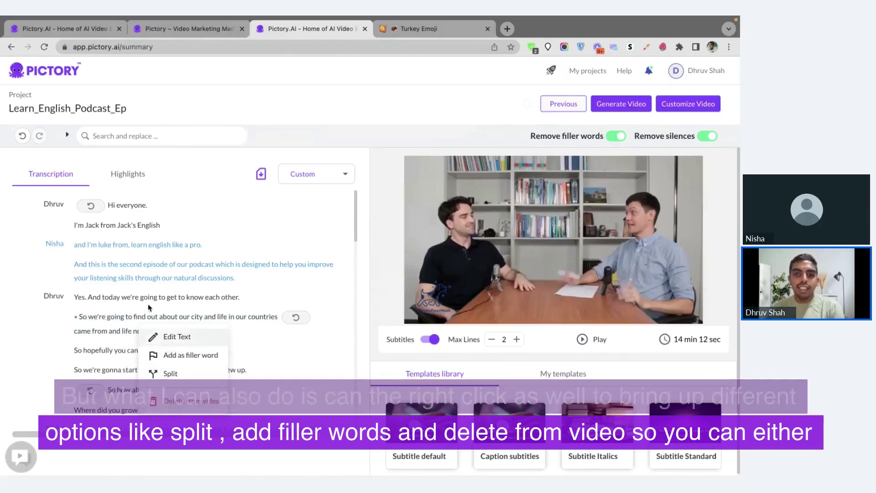
{"action": "left_click", "coordinate": [201, 330]}
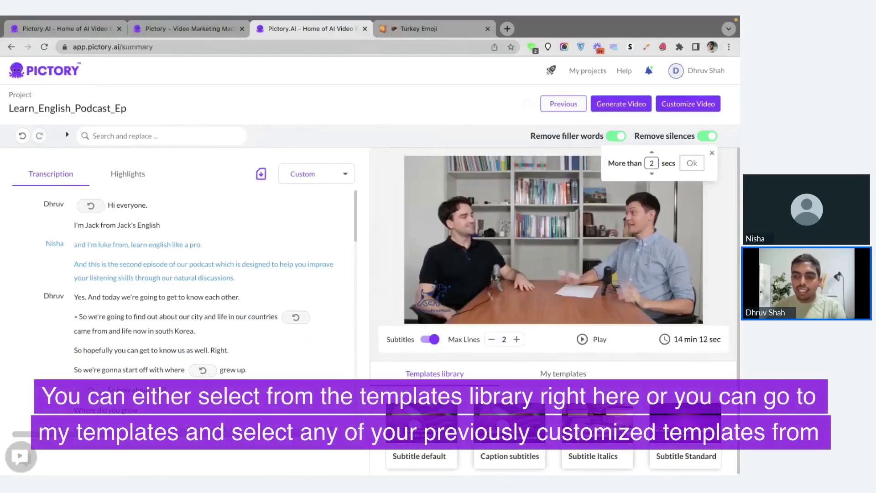
Browse My templates, then return to the built-in Templates library.
{"action": "scroll", "coordinate": [552, 434], "scroll_direction": "right", "scroll_amount": 10}
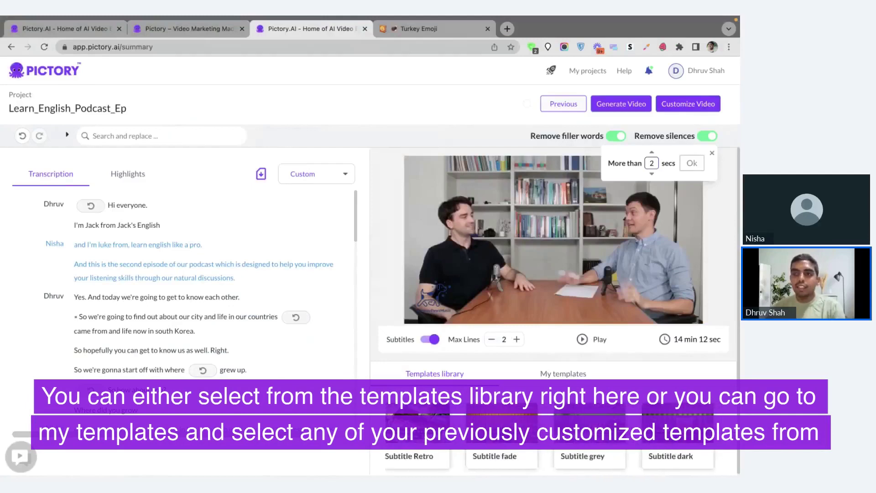
{"action": "left_click", "coordinate": [561, 381]}
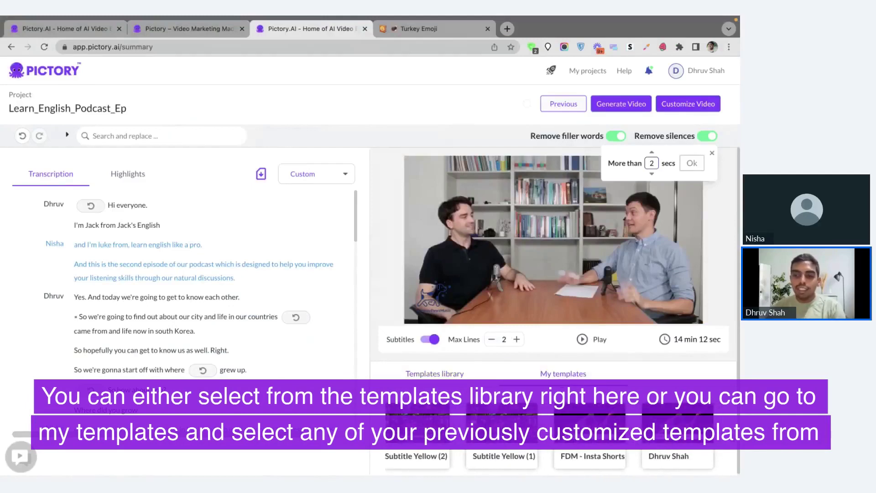
{"action": "left_click", "coordinate": [402, 377]}
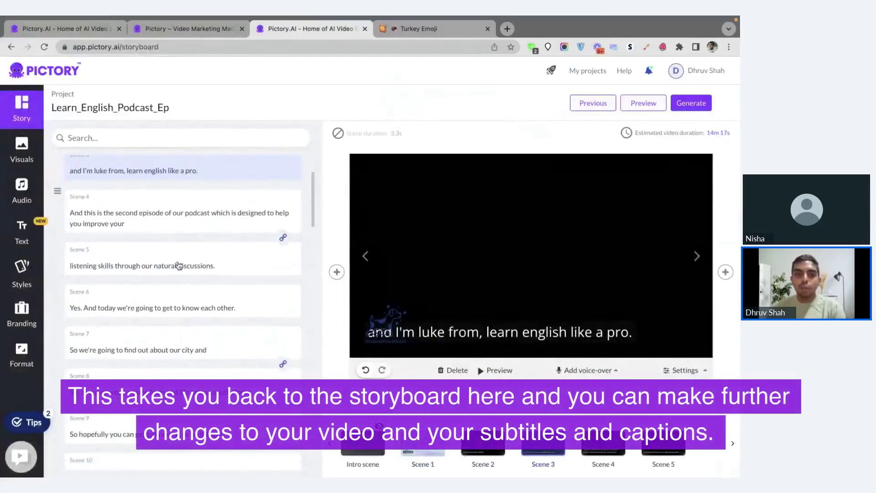
Open Styles, then Branding, then the Text panel with heading, subheading and body text options.
{"action": "scroll", "coordinate": [196, 264], "scroll_direction": "down", "scroll_amount": 7}
{"action": "scroll", "coordinate": [217, 264], "scroll_direction": "down", "scroll_amount": 4}
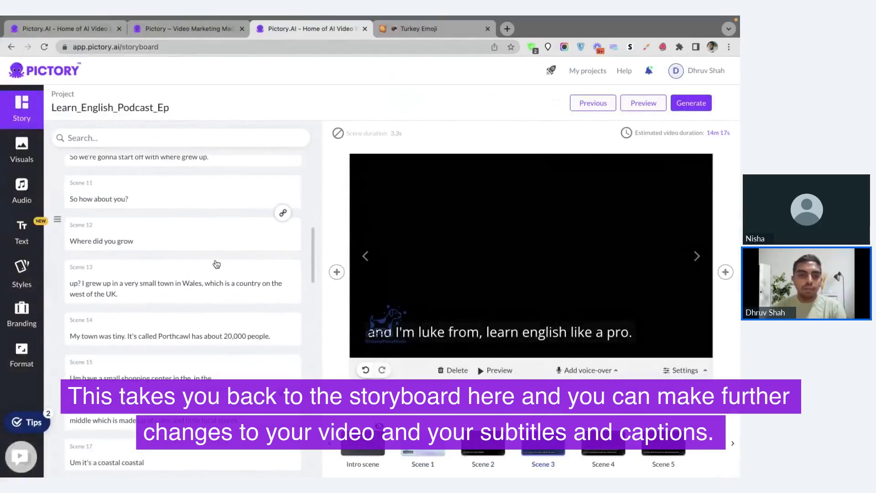
{"action": "scroll", "coordinate": [217, 264], "scroll_direction": "down", "scroll_amount": 3}
{"action": "scroll", "coordinate": [217, 264], "scroll_direction": "up", "scroll_amount": 8}
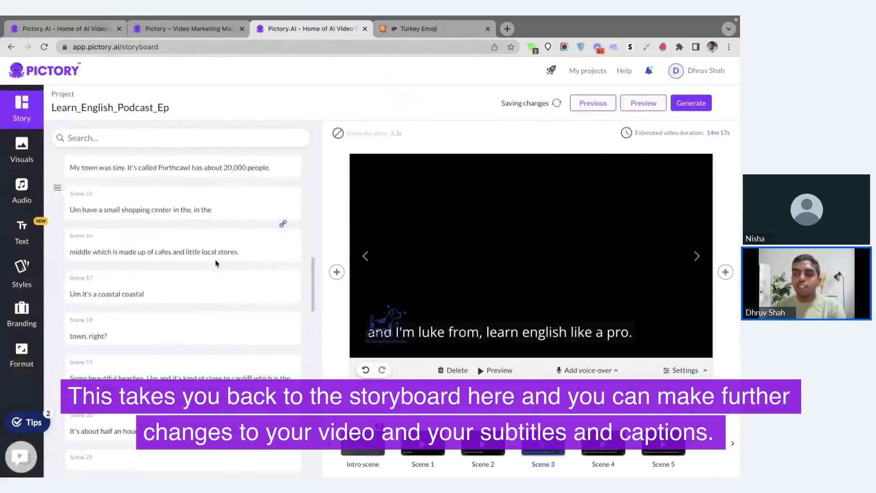
{"action": "scroll", "coordinate": [215, 265], "scroll_direction": "up", "scroll_amount": 8}
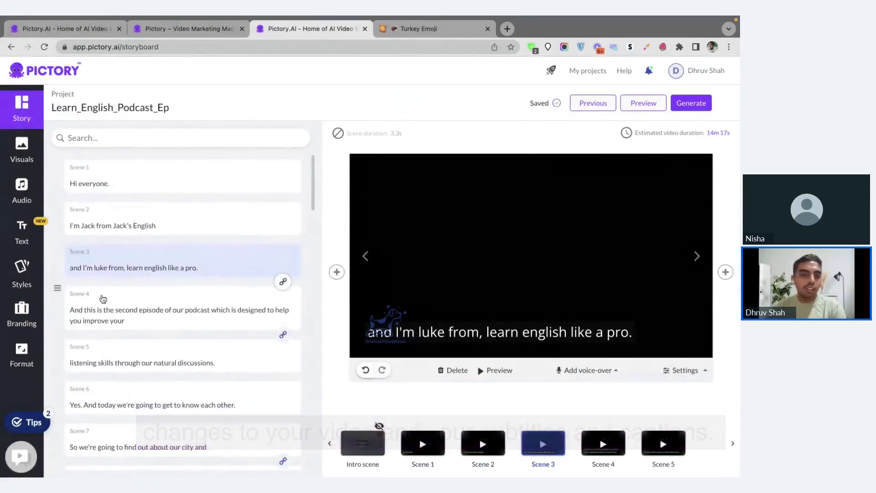
{"action": "left_click", "coordinate": [12, 290]}
{"action": "left_click", "coordinate": [22, 315]}
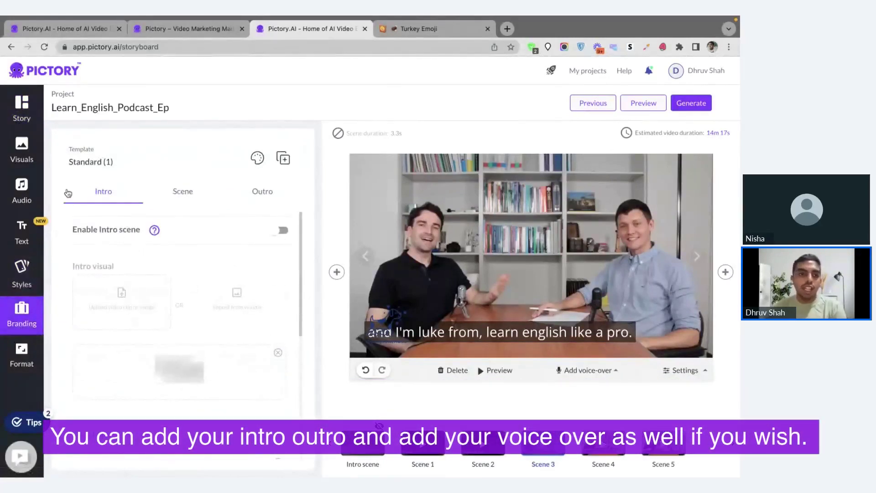
{"action": "left_click", "coordinate": [35, 246]}
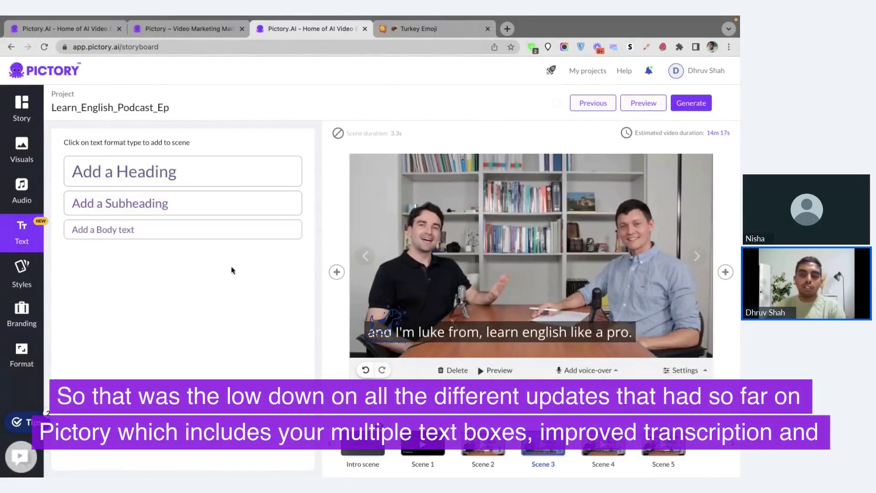
Go to the Pictory home page, then switch to the Zoho Meeting window.
{"action": "left_click", "coordinate": [59, 76]}
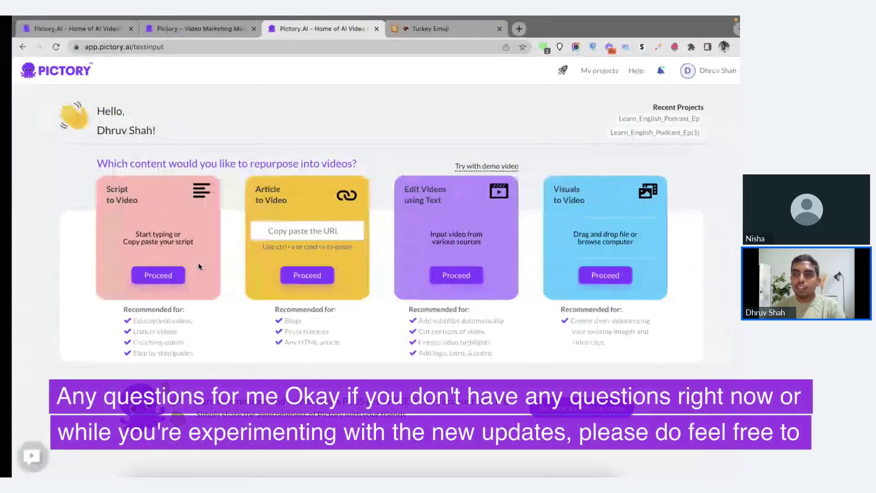
{"action": "key", "text": "super+Tab"}
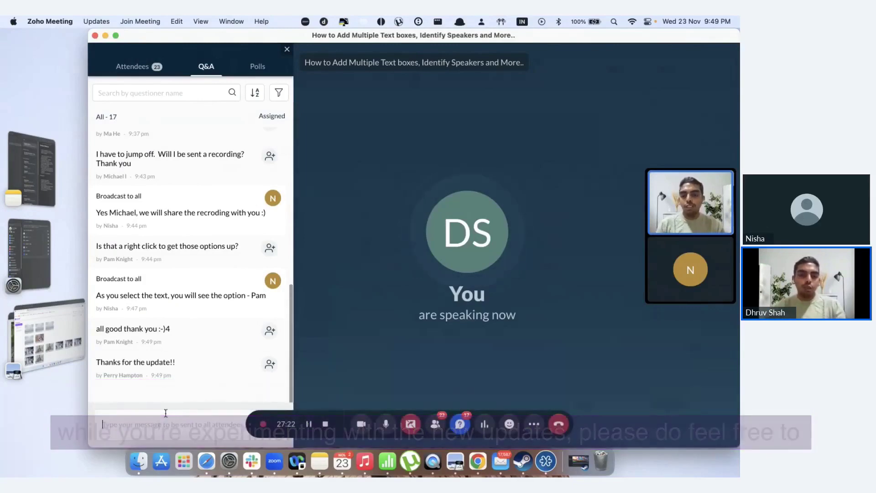
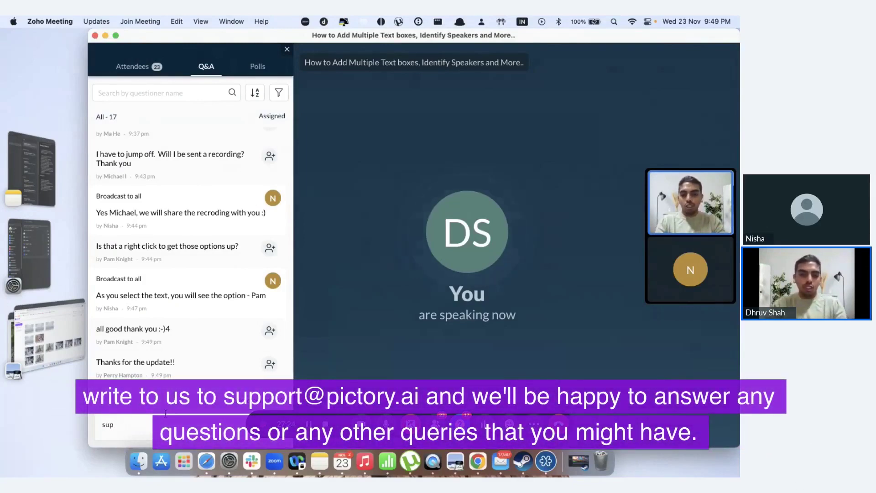
Send the support e-mail address to all in the Q&A, then show the 23 attendees.
{"action": "key", "text": "Return"}
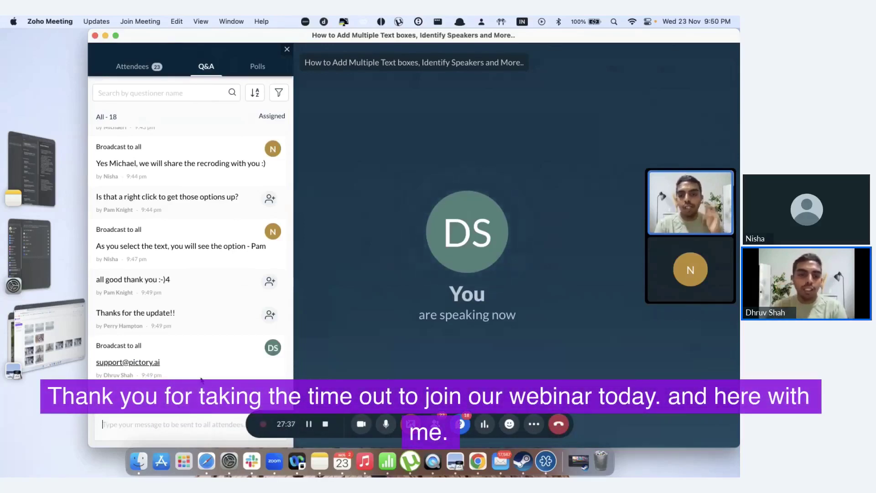
{"action": "left_click", "coordinate": [137, 67]}
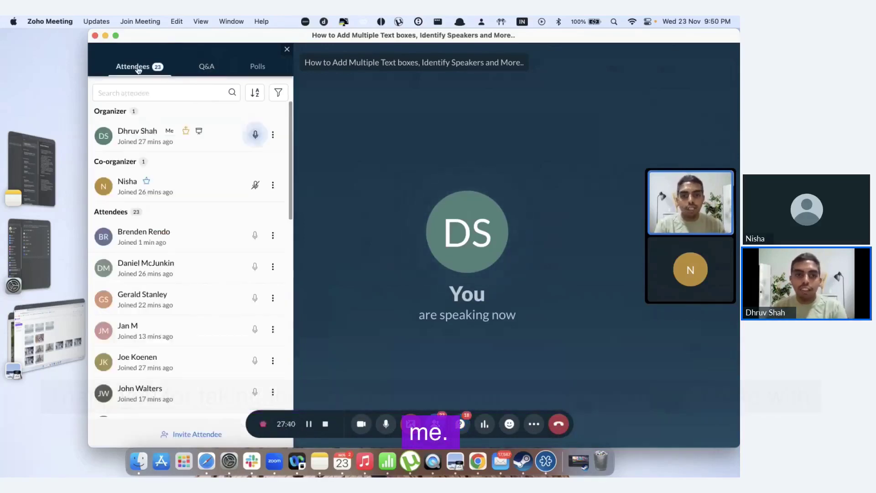